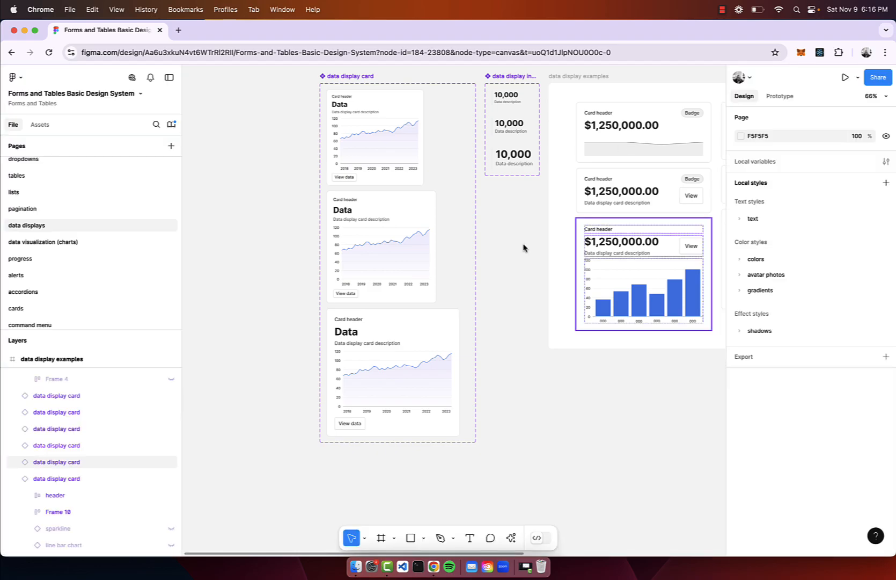
Place an instance of the lg data display inline component in the empty canvas area below the data display examples.
{"action": "scroll", "coordinate": [525, 249], "scroll_direction": "down", "scroll_amount": 5}
{"action": "left_click_drag", "start_coordinate": [384, 107], "coordinate": [452, 307]}
{"action": "scroll", "coordinate": [452, 308], "scroll_direction": "up", "scroll_amount": 3}
{"action": "scroll", "coordinate": [451, 308], "scroll_direction": "up", "scroll_amount": 10}
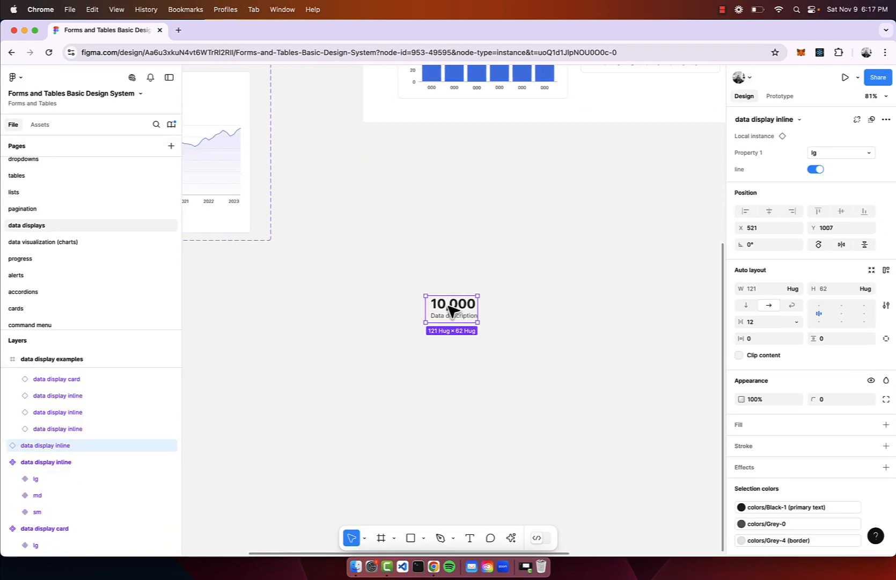
Duplicate the inline data display horizontally to make an evenly spaced row of five.
{"action": "left_click_drag", "start_coordinate": [357, 248], "coordinate": [468, 248]}
{"action": "scroll", "coordinate": [467, 249], "scroll_direction": "down", "scroll_amount": 6}
{"action": "key", "text": "super+d"}
{"action": "key", "text": "super+d"}
{"action": "key", "text": "super+d"}
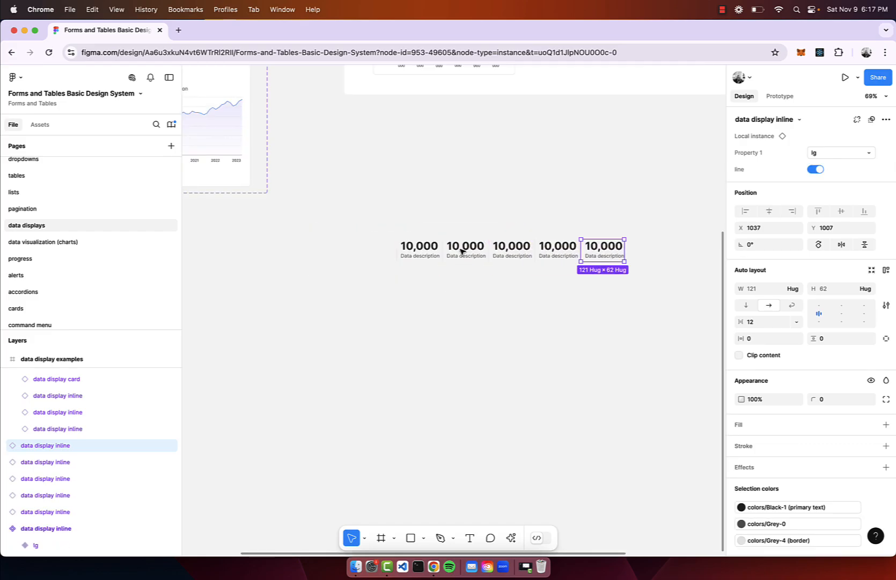
Wrap the five inline data displays in a horizontal auto layout frame with a 16 gap between items.
{"action": "scroll", "coordinate": [463, 248], "scroll_direction": "down", "scroll_amount": 4}
{"action": "left_click_drag", "start_coordinate": [612, 189], "coordinate": [371, 303]}
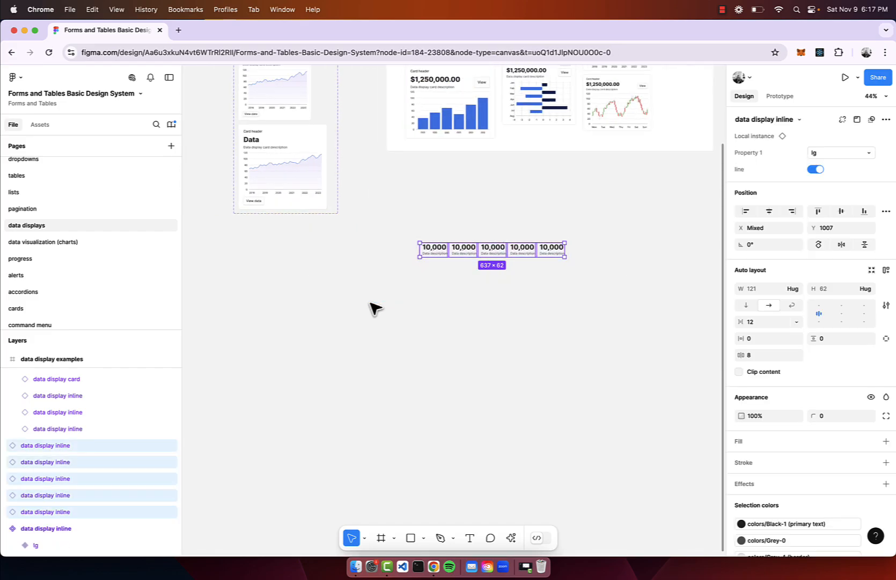
{"action": "key", "text": "shift+a"}
{"action": "scroll", "coordinate": [460, 297], "scroll_direction": "up", "scroll_amount": 6}
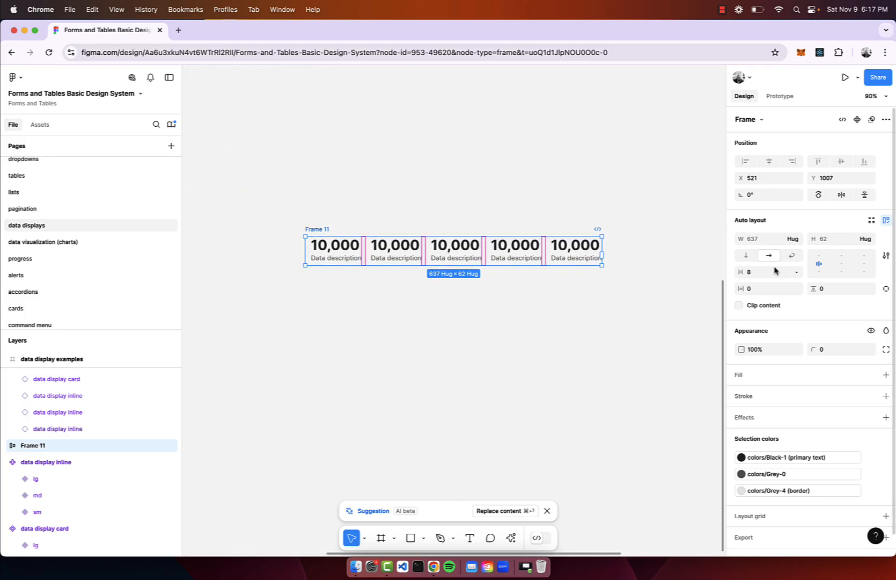
{"action": "key", "text": "Return"}
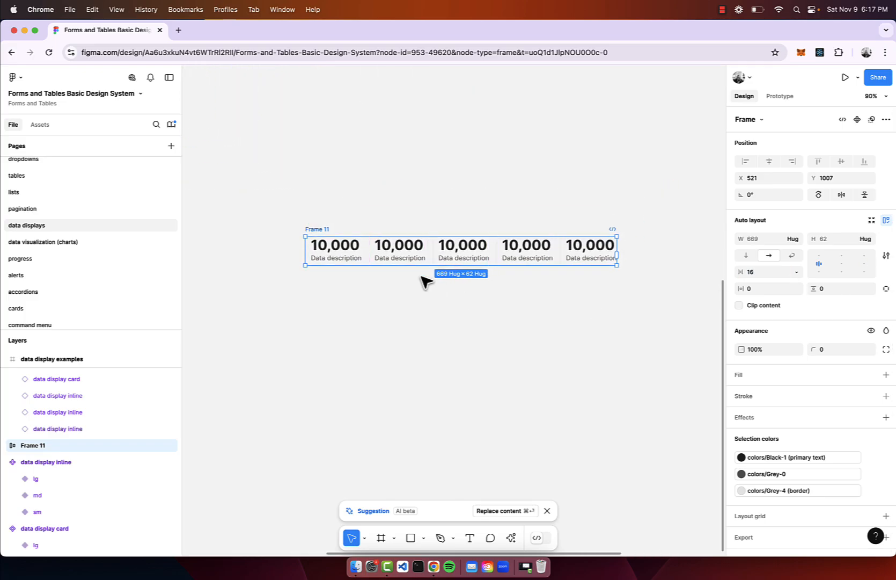
Change the number text in the third inline data display to $45,000.
{"action": "double_click", "coordinate": [463, 245]}
{"action": "double_click", "coordinate": [463, 245]}
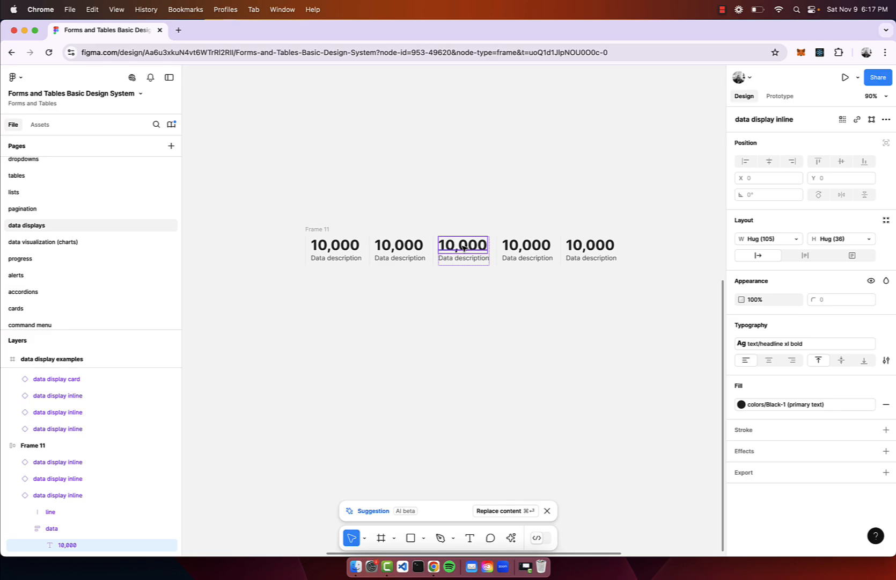
{"action": "double_click", "coordinate": [462, 245]}
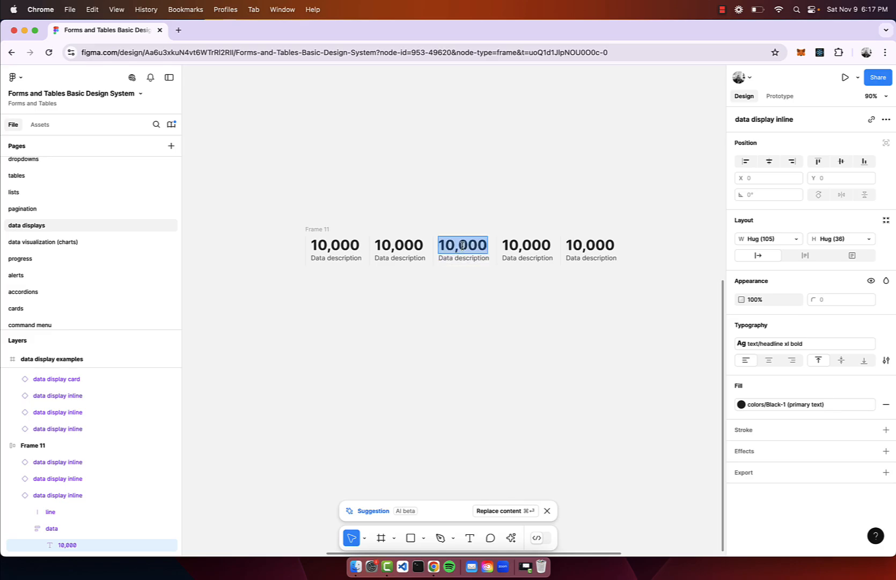
{"action": "type", "text": "$45,000"}
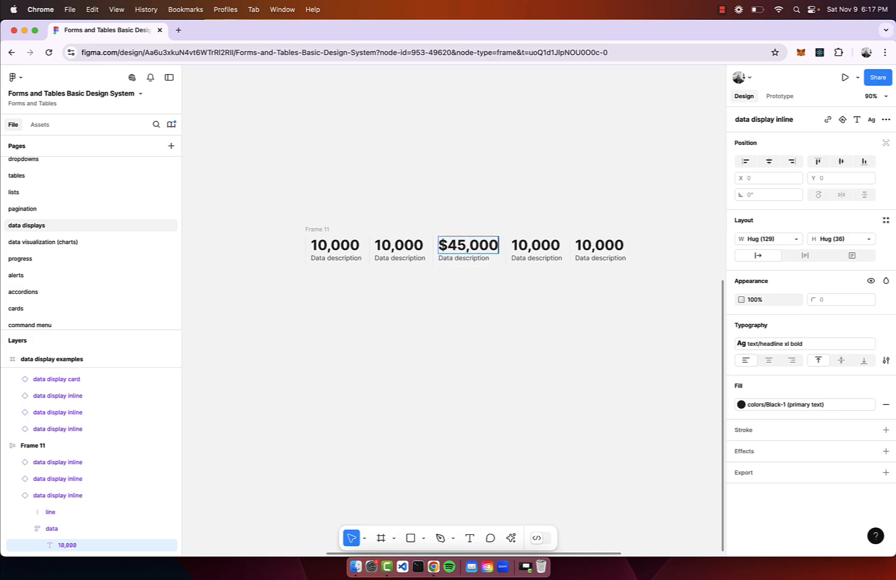
{"action": "left_click", "coordinate": [542, 134]}
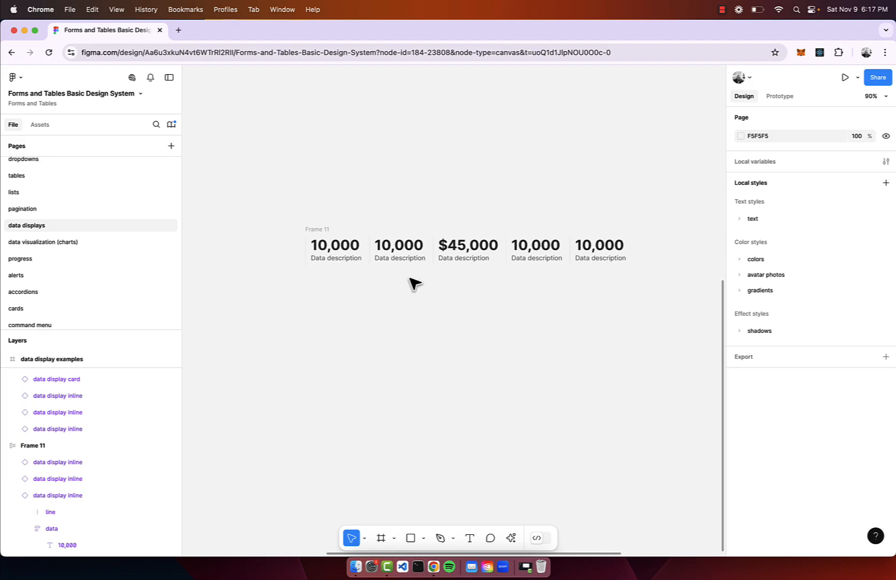
Turn off the line property on the first inline data display and move Frame 11 to X 561, Y 936.
{"action": "left_click", "coordinate": [344, 254]}
{"action": "left_click", "coordinate": [843, 152]}
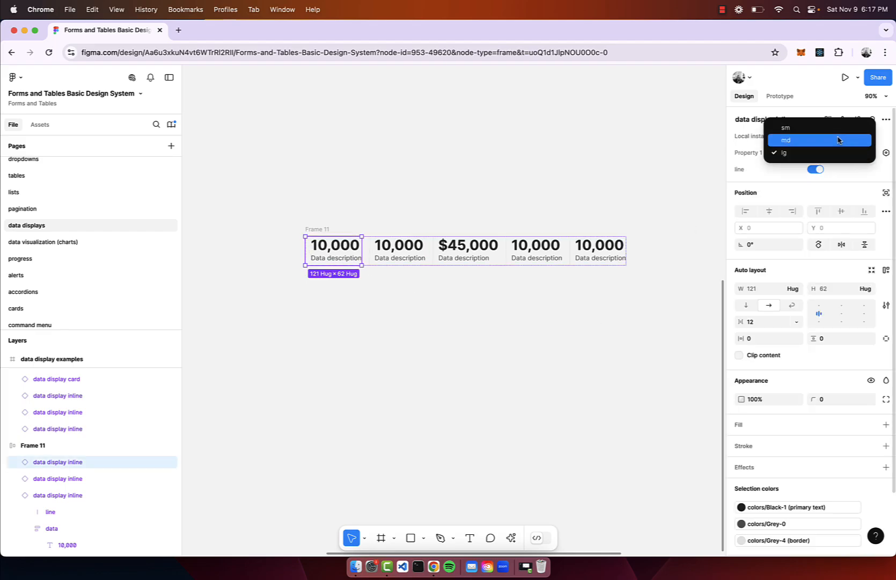
{"action": "left_click", "coordinate": [846, 173]}
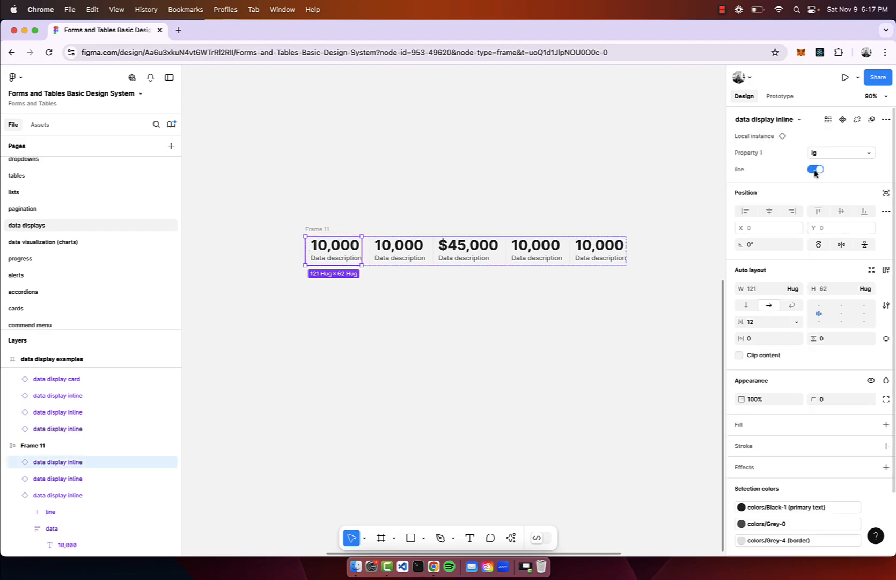
{"action": "left_click", "coordinate": [815, 170]}
{"action": "left_click", "coordinate": [373, 185]}
{"action": "scroll", "coordinate": [374, 178], "scroll_direction": "up", "scroll_amount": 5}
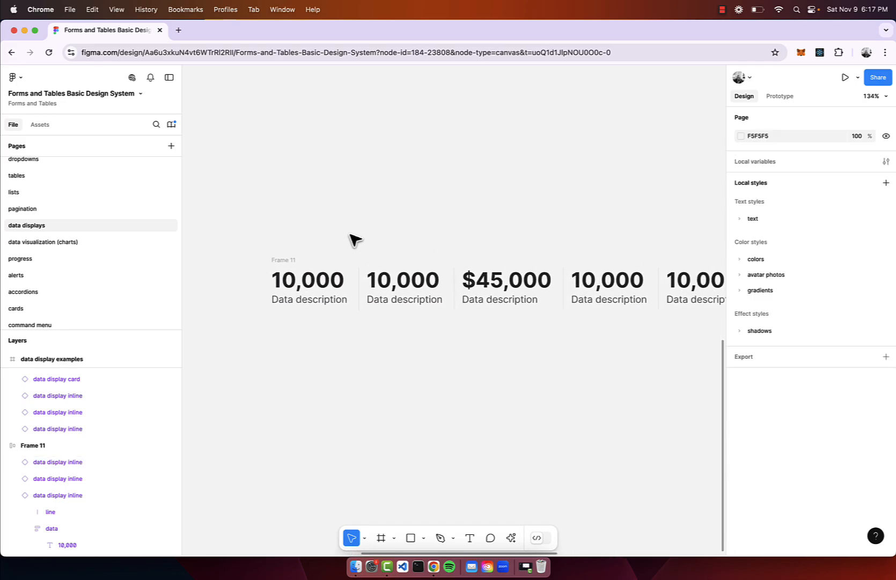
{"action": "left_click", "coordinate": [283, 260]}
{"action": "scroll", "coordinate": [300, 246], "scroll_direction": "down", "scroll_amount": 5}
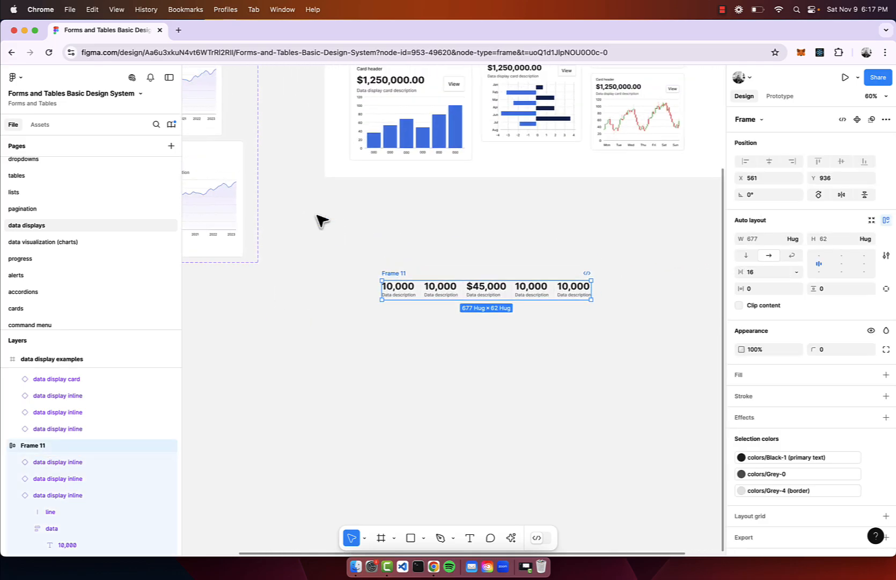
Place an instance of the lg data display card in the empty area below the card component set.
{"action": "scroll", "coordinate": [321, 220], "scroll_direction": "left", "scroll_amount": 5}
{"action": "scroll", "coordinate": [321, 220], "scroll_direction": "up", "scroll_amount": 4}
{"action": "scroll", "coordinate": [321, 220], "scroll_direction": "down", "scroll_amount": 4}
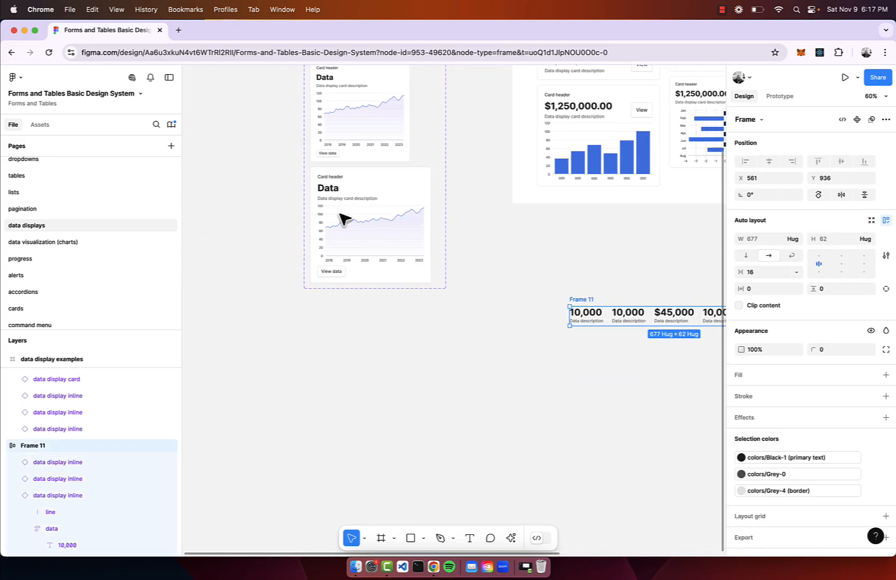
{"action": "left_click", "coordinate": [366, 216]}
{"action": "left_click_drag", "start_coordinate": [366, 215], "coordinate": [386, 387]}
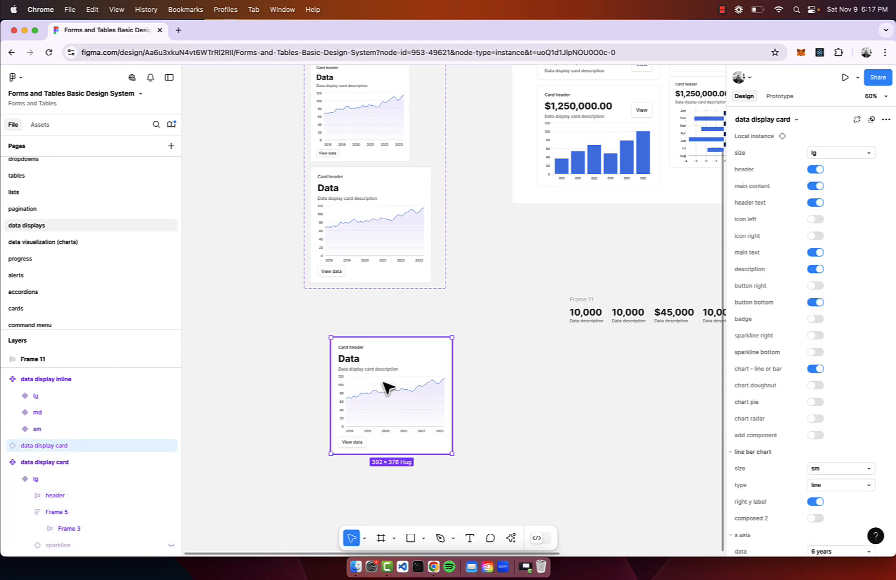
{"action": "scroll", "coordinate": [386, 387], "scroll_direction": "up", "scroll_amount": 5}
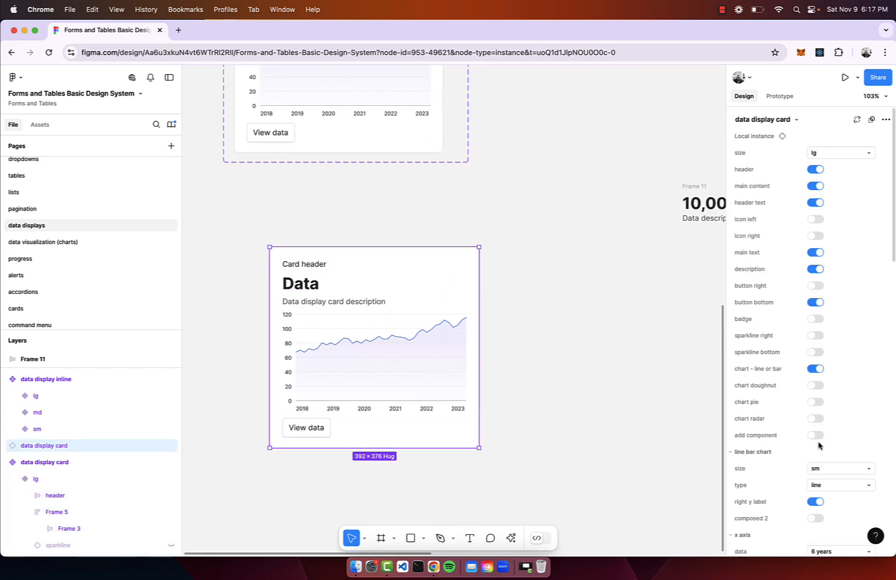
Try the horizontal bar and line types for the card's chart, and set the type to bar.
{"action": "scroll", "coordinate": [820, 446], "scroll_direction": "down", "scroll_amount": 1}
{"action": "scroll", "coordinate": [819, 446], "scroll_direction": "up", "scroll_amount": 1}
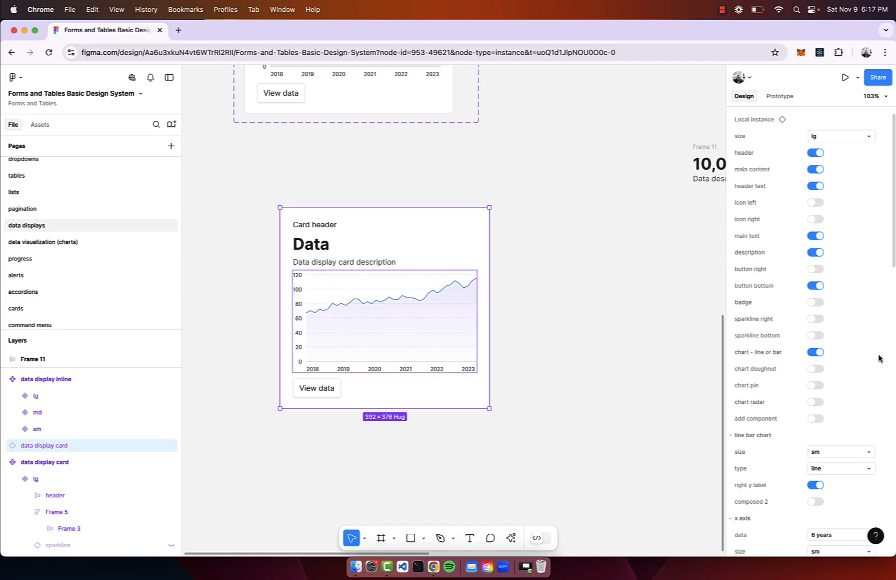
{"action": "scroll", "coordinate": [840, 398], "scroll_direction": "down", "scroll_amount": 2}
{"action": "scroll", "coordinate": [840, 399], "scroll_direction": "down", "scroll_amount": 3}
{"action": "left_click", "coordinate": [839, 304]}
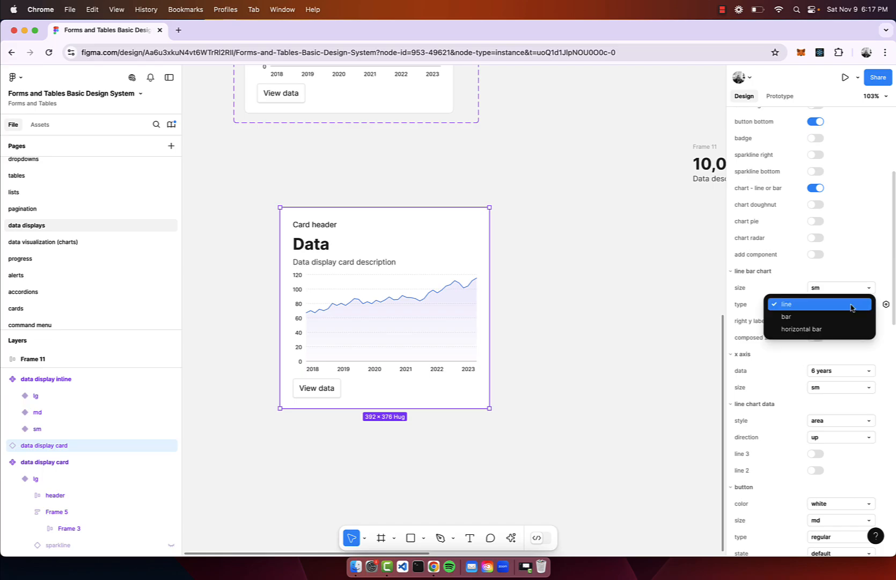
{"action": "left_click", "coordinate": [839, 328]}
{"action": "left_click", "coordinate": [843, 305]}
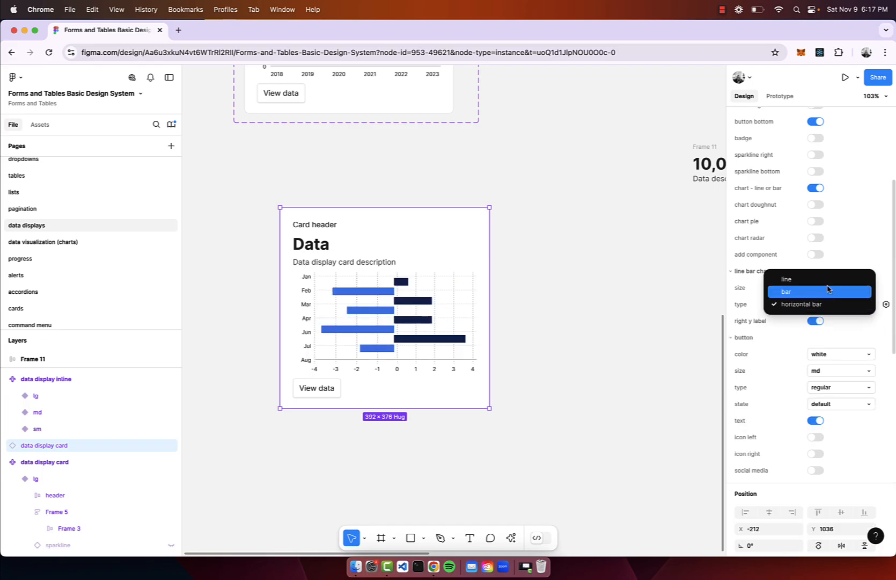
{"action": "left_click", "coordinate": [828, 278]}
{"action": "left_click", "coordinate": [829, 304]}
{"action": "left_click", "coordinate": [829, 317]}
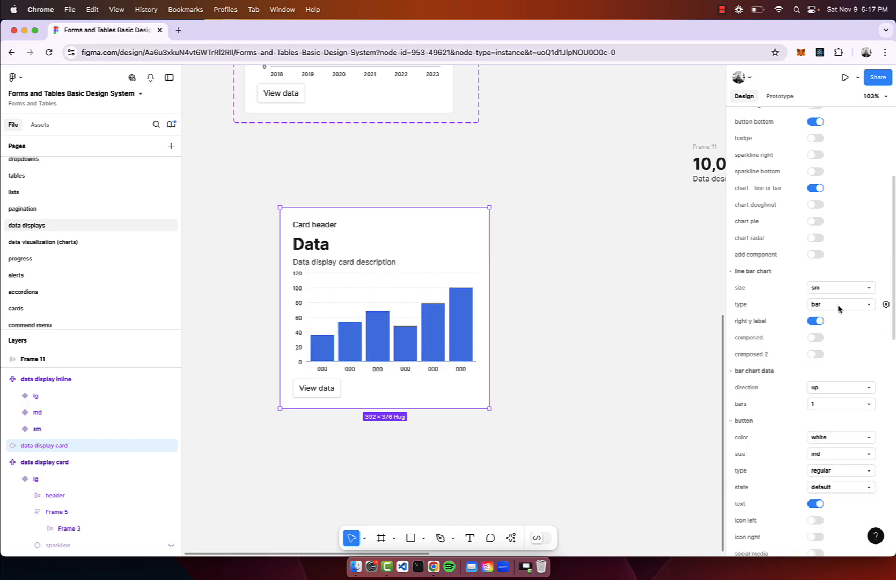
Turn on the composed option for the card's chart and set the line style to basic line after trying candles and area.
{"action": "left_click", "coordinate": [818, 338]}
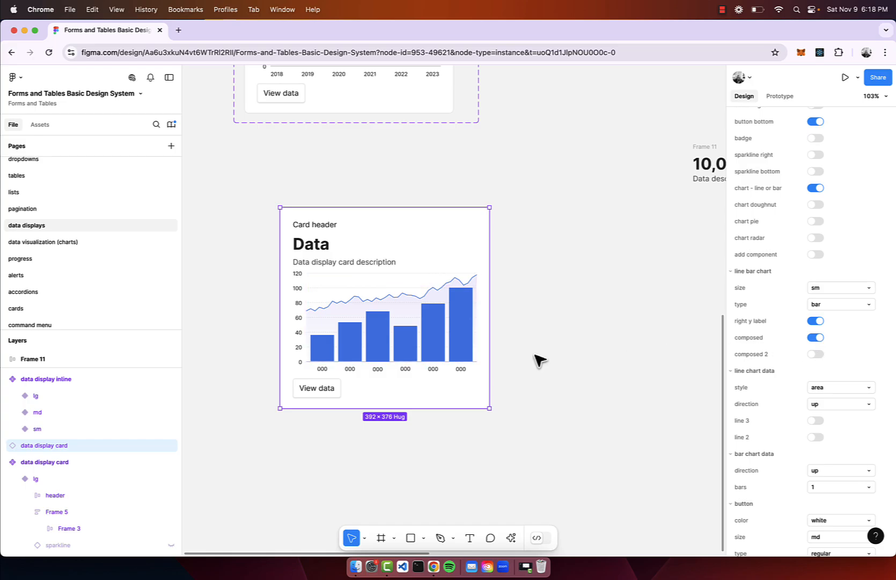
{"action": "scroll", "coordinate": [854, 384], "scroll_direction": "down", "scroll_amount": 2}
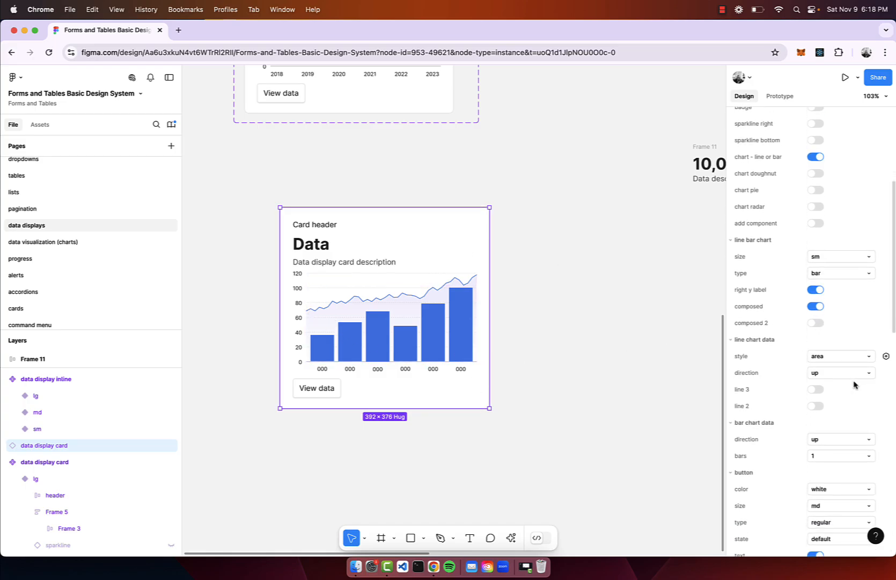
{"action": "left_click", "coordinate": [847, 357]}
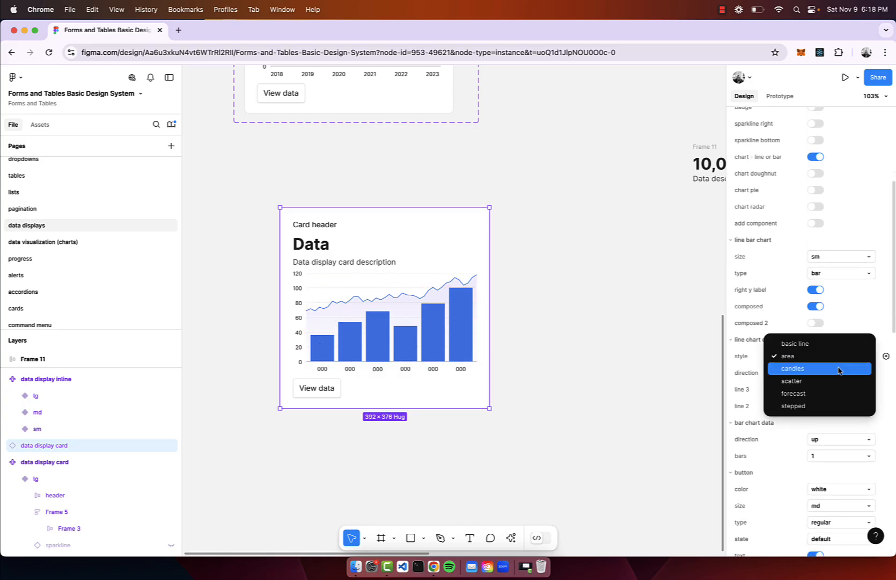
{"action": "left_click", "coordinate": [839, 370]}
{"action": "left_click", "coordinate": [842, 357]}
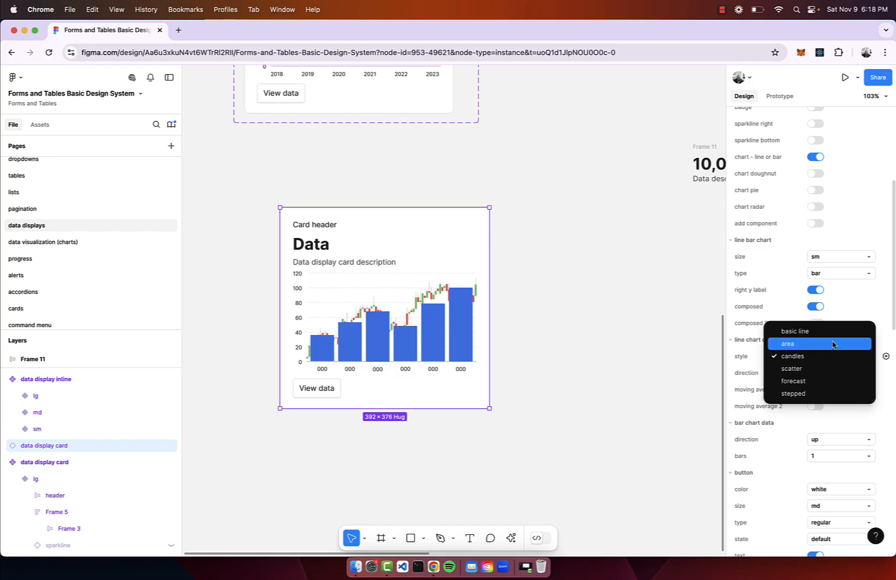
{"action": "left_click", "coordinate": [832, 342]}
{"action": "left_click", "coordinate": [836, 357]}
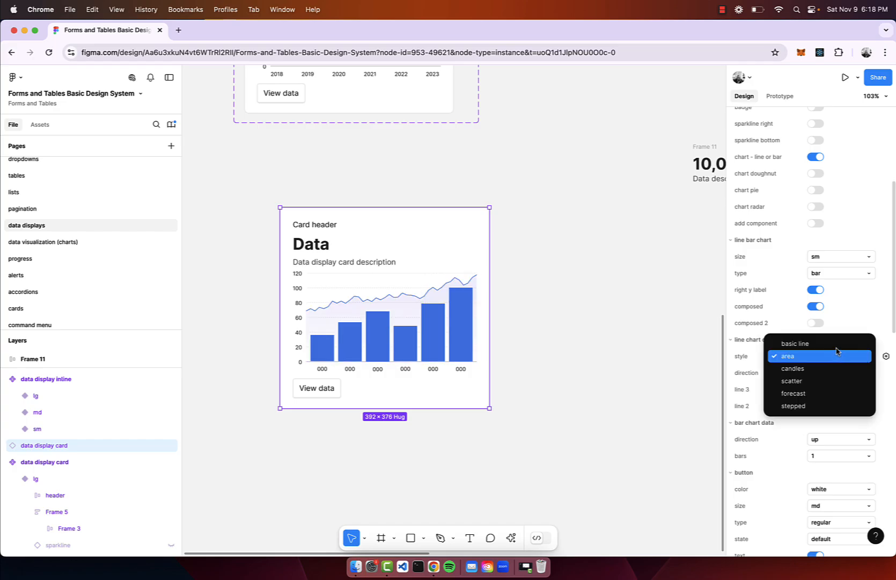
{"action": "left_click", "coordinate": [830, 344]}
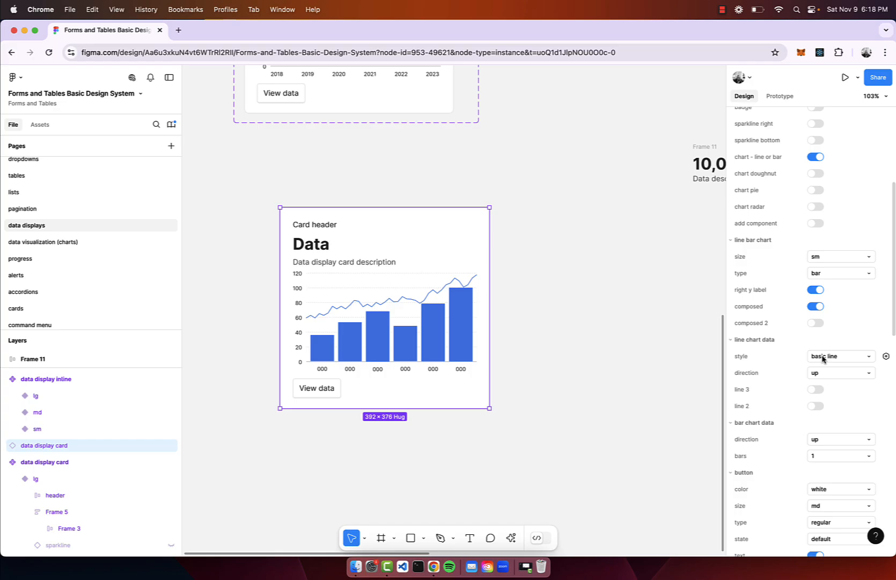
Set the card's bar chart data to 3 bars with the direction down.
{"action": "scroll", "coordinate": [824, 376], "scroll_direction": "down", "scroll_amount": 3}
{"action": "left_click", "coordinate": [820, 409]}
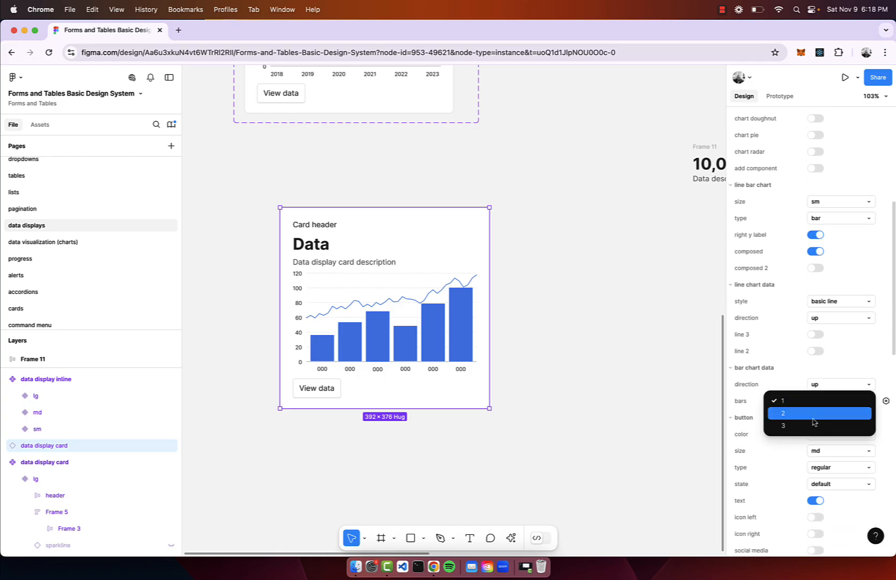
{"action": "left_click", "coordinate": [814, 425]}
{"action": "left_click", "coordinate": [834, 398]}
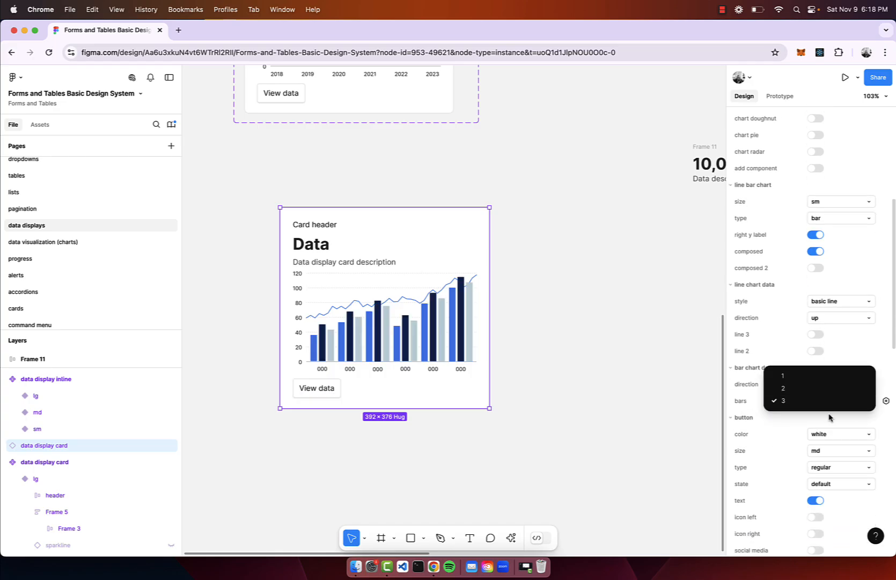
{"action": "left_click", "coordinate": [830, 418]}
{"action": "left_click", "coordinate": [842, 386]}
{"action": "left_click", "coordinate": [830, 396]}
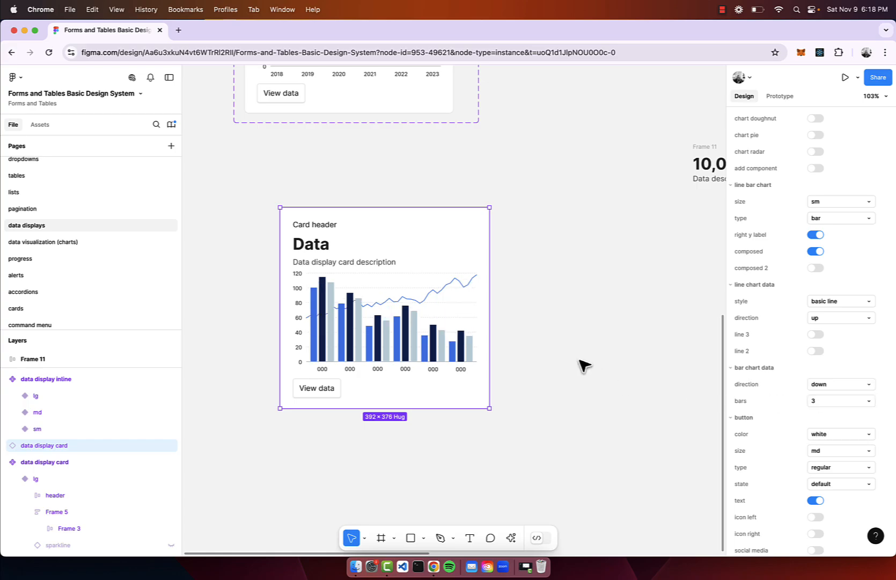
Remove the customized data display card instance from the canvas.
{"action": "left_click", "coordinate": [578, 348]}
{"action": "scroll", "coordinate": [529, 322], "scroll_direction": "down", "scroll_amount": 5}
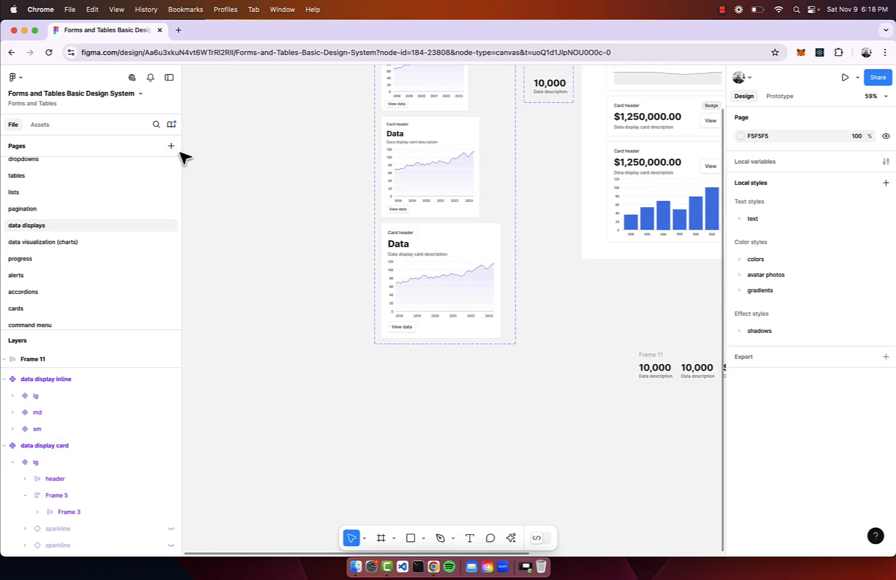
Insert a data display card from the data displays folder of the local assets below the card component set.
{"action": "left_click", "coordinate": [40, 125]}
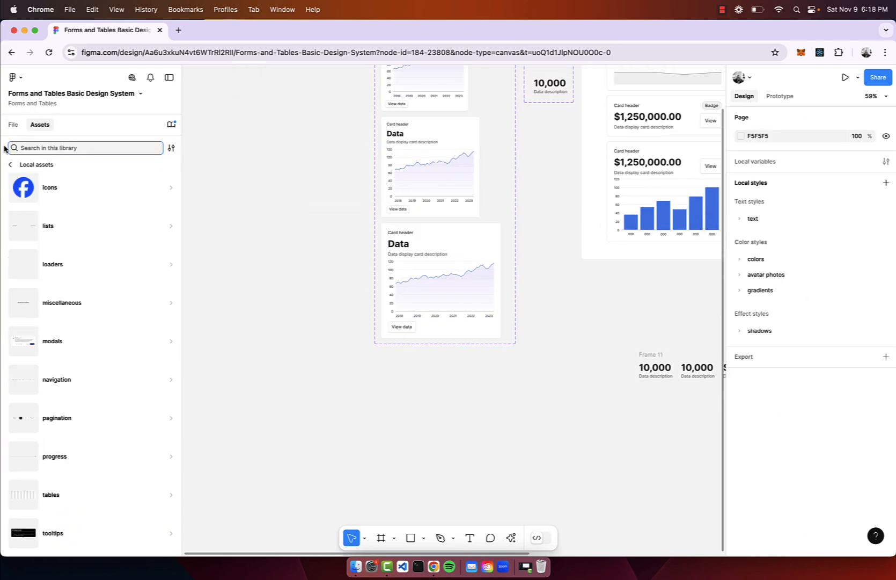
{"action": "left_click", "coordinate": [10, 164]}
{"action": "left_click", "coordinate": [75, 201]}
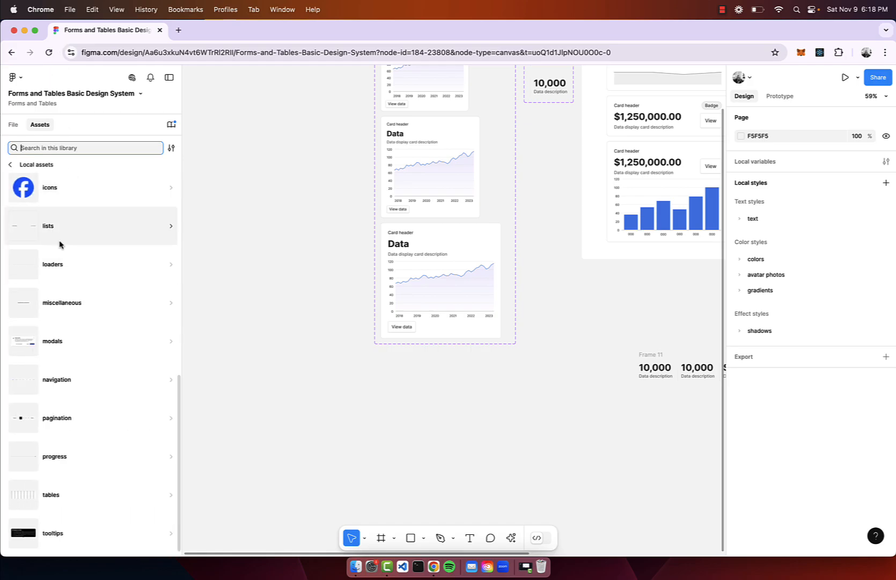
{"action": "scroll", "coordinate": [60, 241], "scroll_direction": "up", "scroll_amount": 4}
{"action": "scroll", "coordinate": [60, 245], "scroll_direction": "up", "scroll_amount": 3}
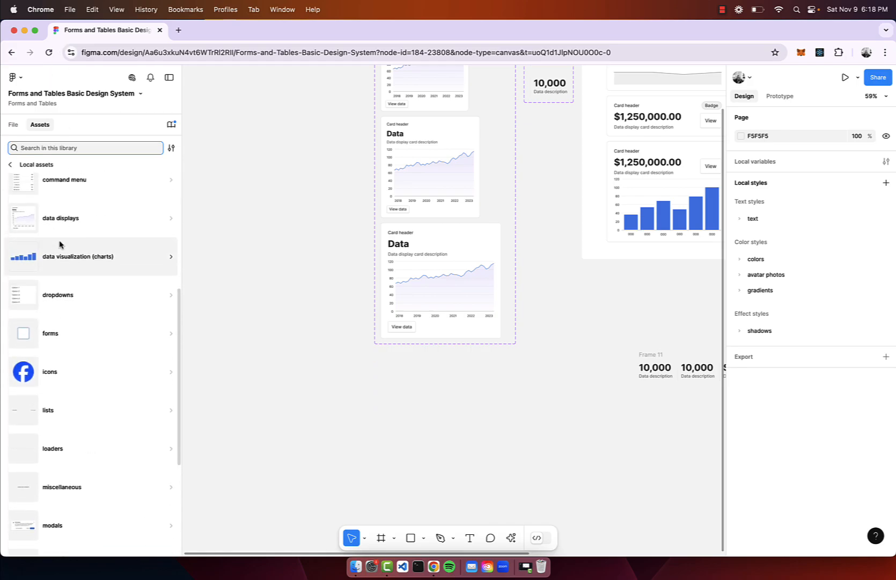
{"action": "left_click", "coordinate": [68, 212]}
{"action": "left_click_drag", "start_coordinate": [66, 224], "coordinate": [369, 430]}
{"action": "scroll", "coordinate": [370, 430], "scroll_direction": "down", "scroll_amount": 3}
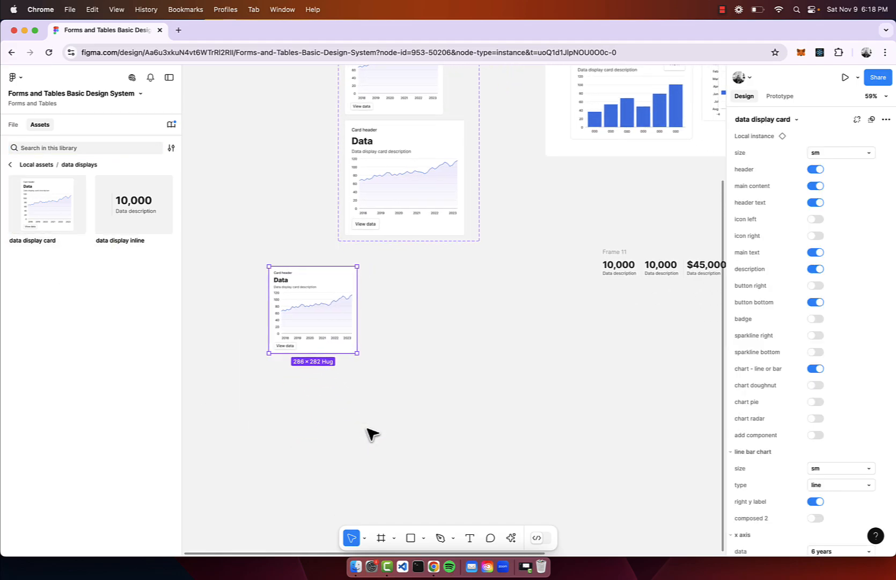
{"action": "scroll", "coordinate": [410, 272], "scroll_direction": "up", "scroll_amount": 3}
{"action": "scroll", "coordinate": [410, 272], "scroll_direction": "up", "scroll_amount": 1}
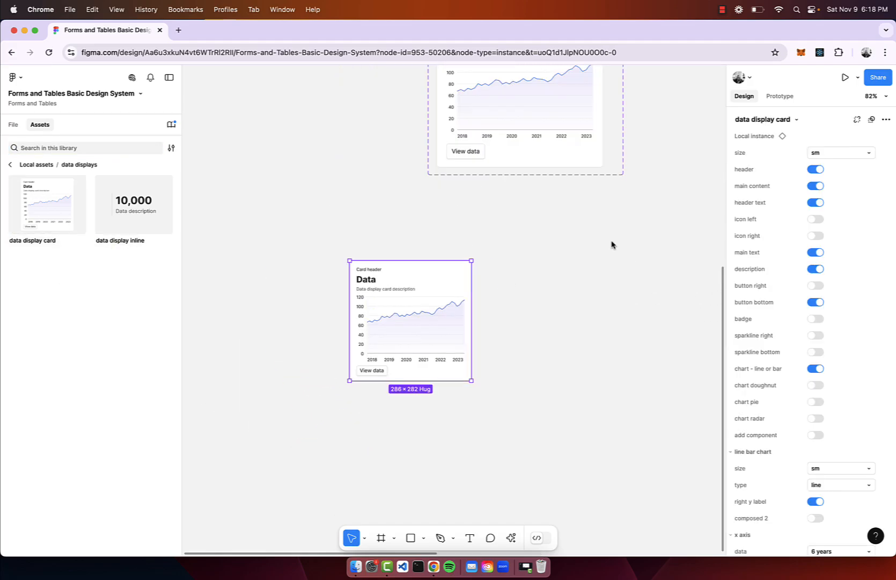
Set the inserted data display card's size to lg and turn off its line or bar chart.
{"action": "left_click", "coordinate": [853, 150]}
{"action": "left_click", "coordinate": [836, 179]}
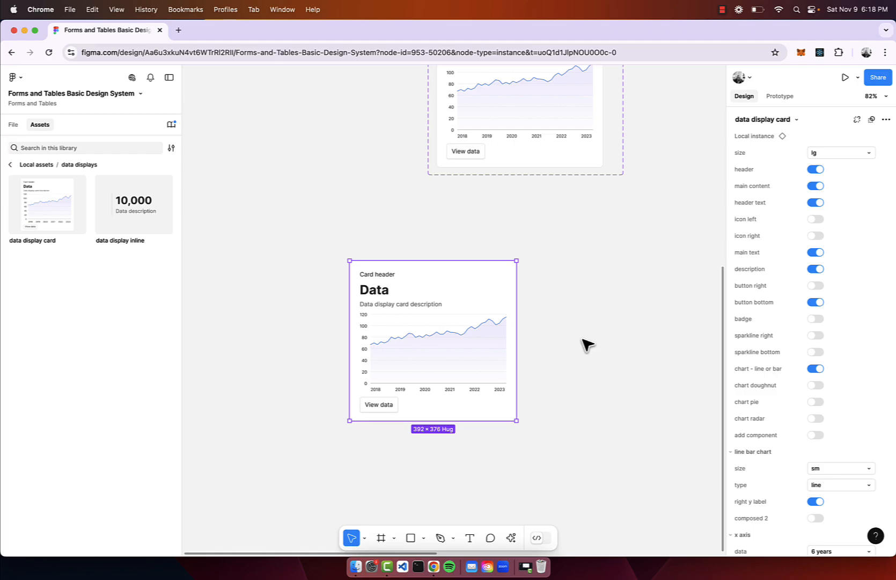
{"action": "scroll", "coordinate": [587, 343], "scroll_direction": "down", "scroll_amount": 3}
{"action": "left_click", "coordinate": [817, 374]}
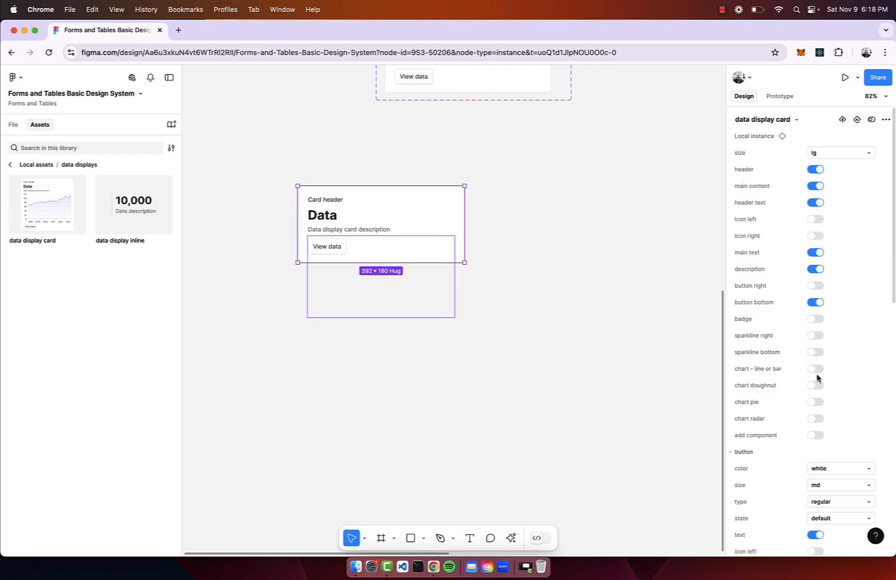
Try the doughnut, pie and radar charts on the card one at a time, turning each off again.
{"action": "left_click", "coordinate": [816, 385]}
{"action": "left_click", "coordinate": [816, 385]}
{"action": "left_click", "coordinate": [817, 402]}
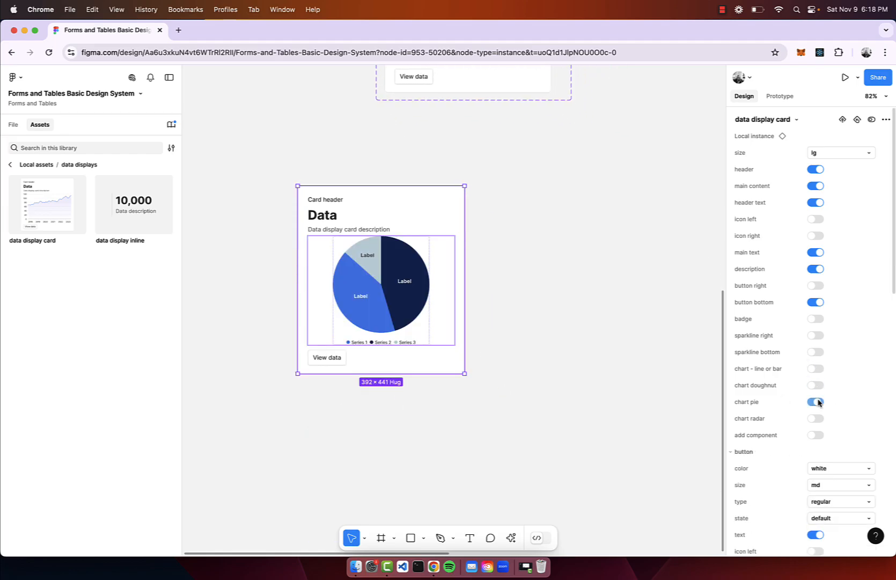
{"action": "left_click", "coordinate": [816, 402]}
{"action": "left_click", "coordinate": [817, 418]}
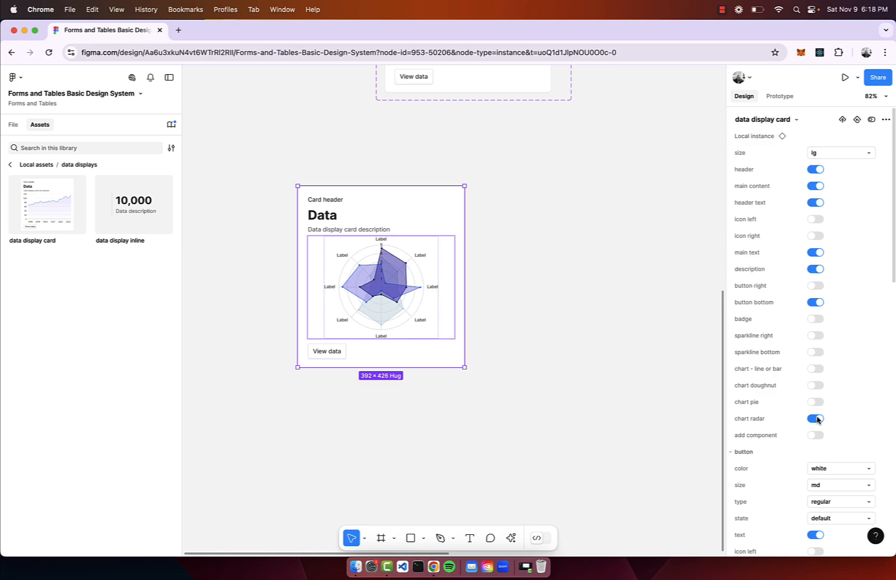
{"action": "left_click", "coordinate": [817, 418]}
Turn on the card's add component option and turn off its header, main content and bottom button.
{"action": "left_click", "coordinate": [817, 434]}
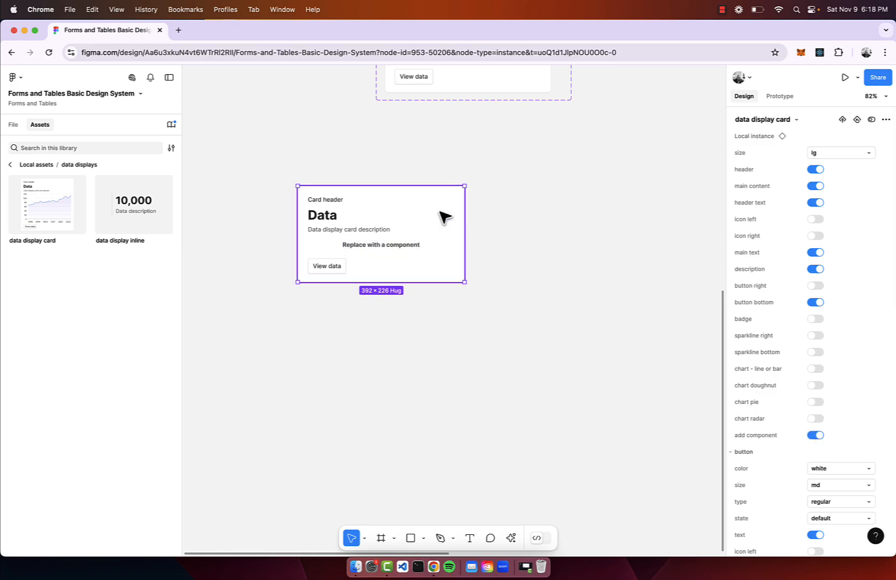
{"action": "left_click", "coordinate": [816, 169]}
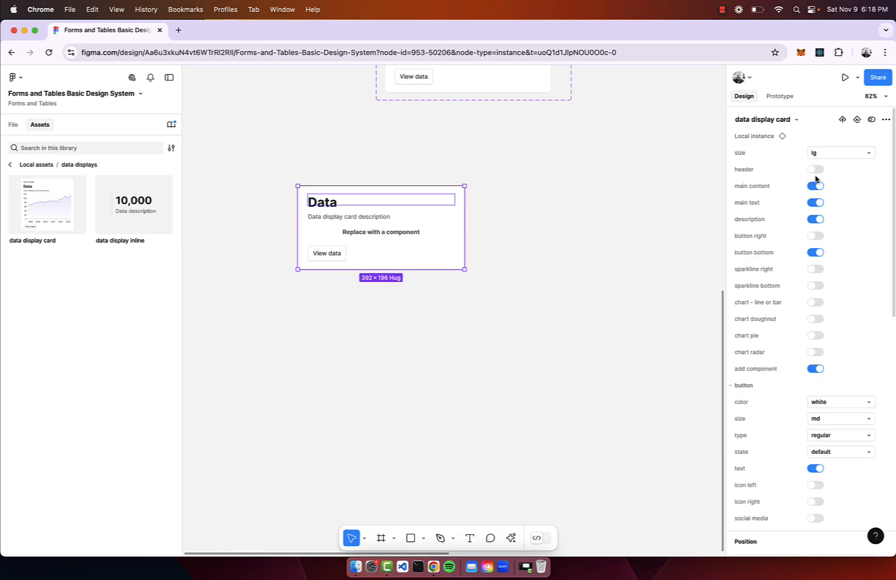
{"action": "left_click", "coordinate": [815, 186]}
{"action": "left_click", "coordinate": [817, 202]}
{"action": "scroll", "coordinate": [244, 187], "scroll_direction": "up", "scroll_amount": 3}
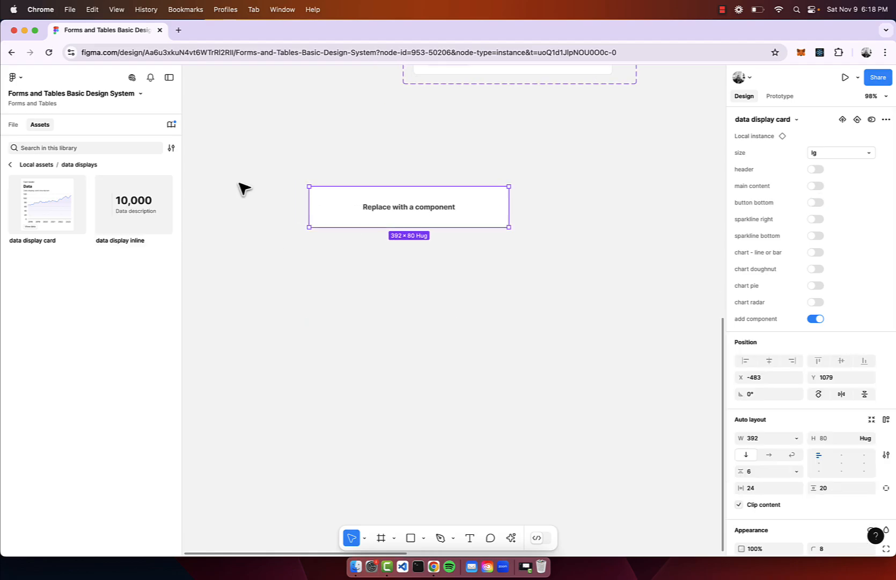
Swap the "Replace with a component" placeholder inside the card for the sparkline component.
{"action": "scroll", "coordinate": [477, 293], "scroll_direction": "up", "scroll_amount": 3}
{"action": "scroll", "coordinate": [477, 292], "scroll_direction": "right", "scroll_amount": 2}
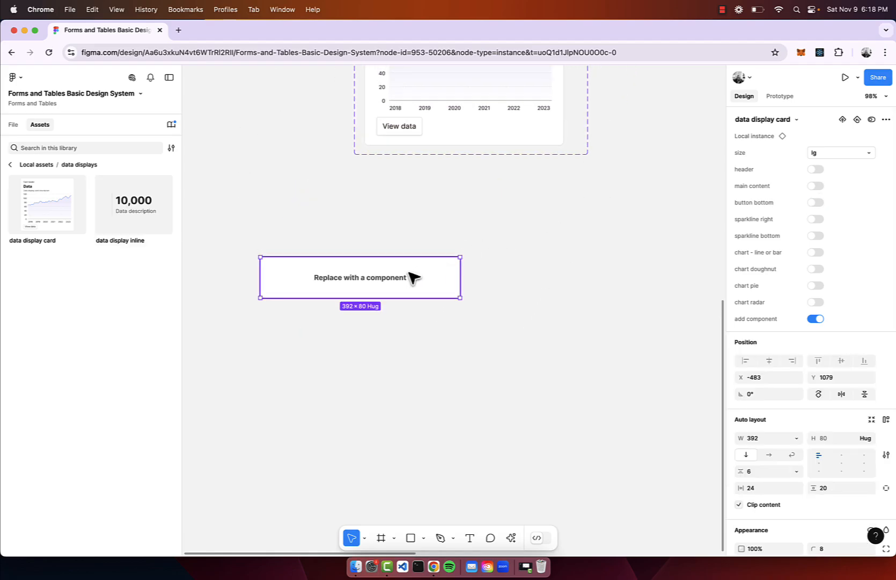
{"action": "left_click", "coordinate": [413, 277]}
{"action": "left_click", "coordinate": [826, 119]}
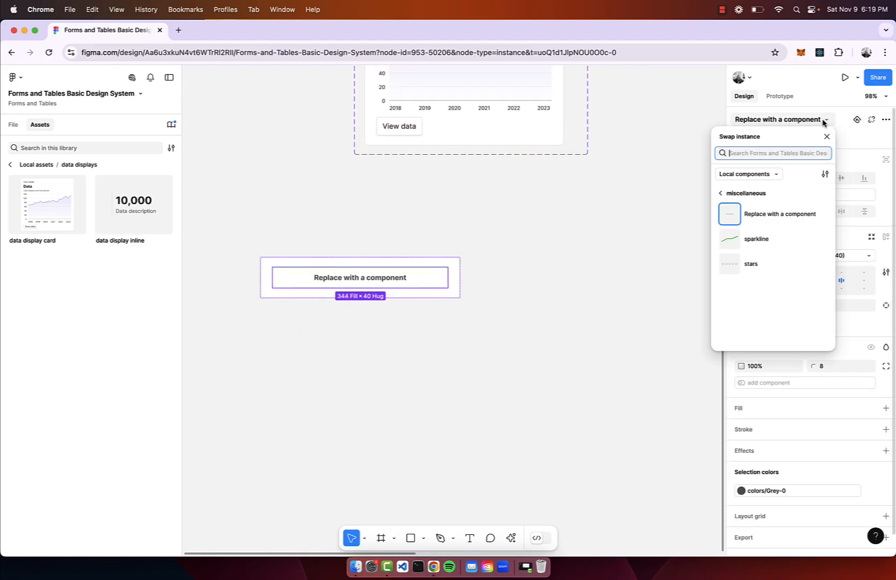
{"action": "left_click", "coordinate": [763, 238]}
{"action": "left_click", "coordinate": [555, 260]}
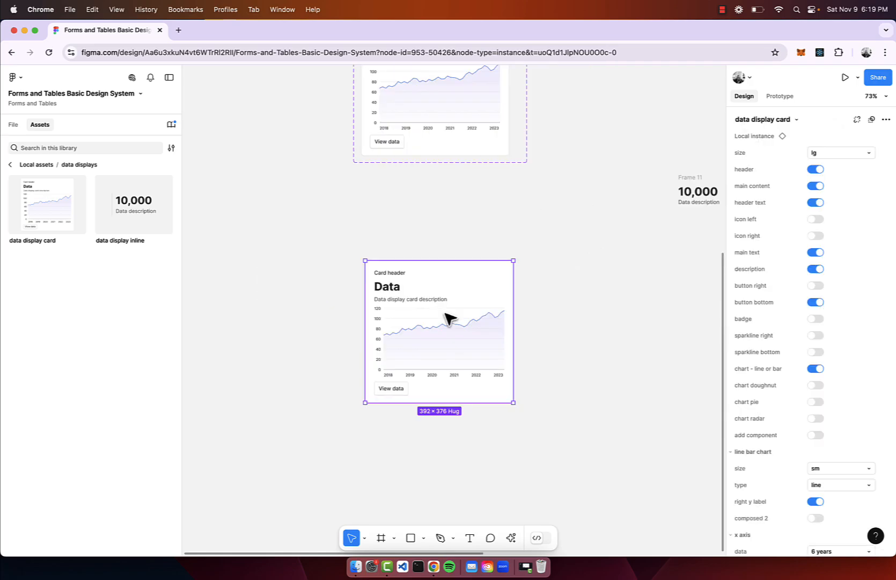
Replace the sparkline card with a fresh lg data display card below the component set and set its chart type to bar.
{"action": "scroll", "coordinate": [450, 319], "scroll_direction": "up", "scroll_amount": 3}
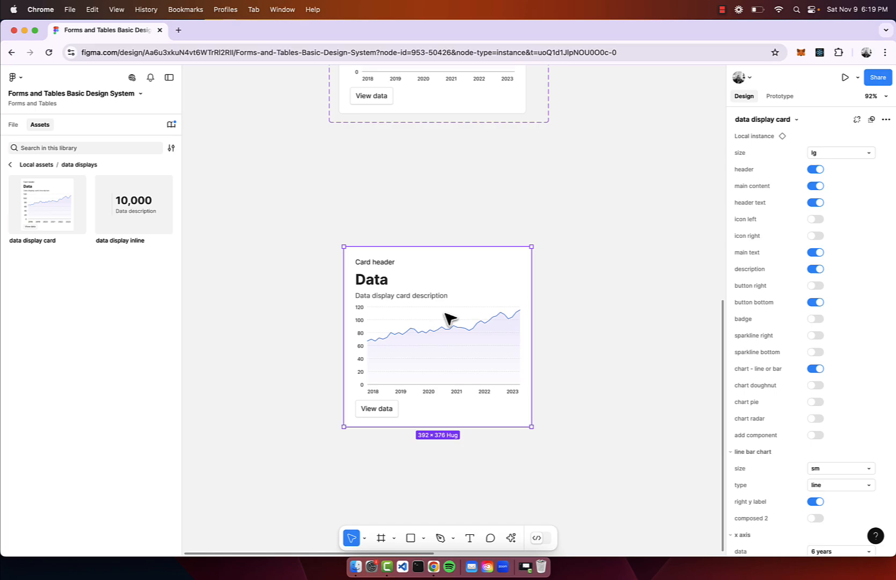
{"action": "scroll", "coordinate": [445, 314], "scroll_direction": "down", "scroll_amount": 5}
{"action": "scroll", "coordinate": [383, 333], "scroll_direction": "up", "scroll_amount": 5}
{"action": "left_click_drag", "start_coordinate": [445, 313], "coordinate": [410, 295]}
{"action": "scroll", "coordinate": [849, 365], "scroll_direction": "down", "scroll_amount": 4}
{"action": "left_click", "coordinate": [848, 365]}
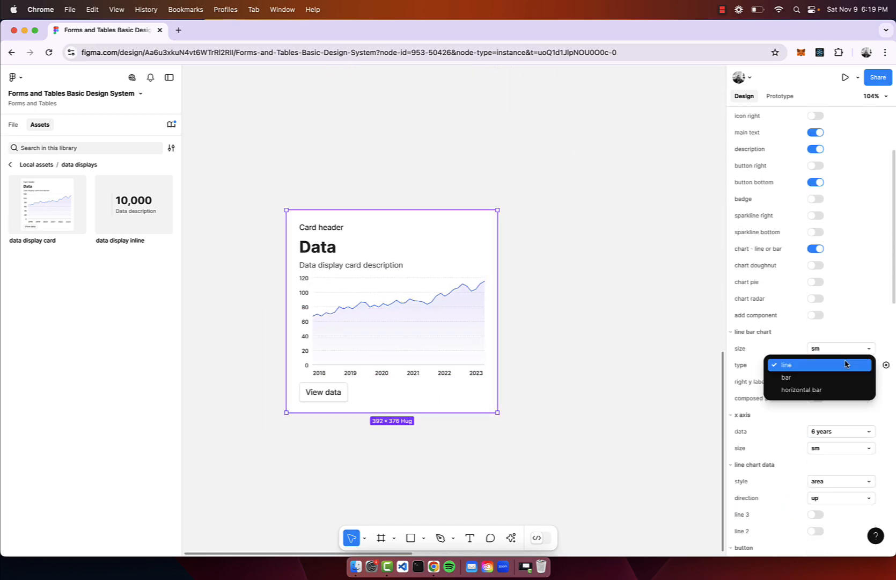
{"action": "left_click", "coordinate": [835, 377]}
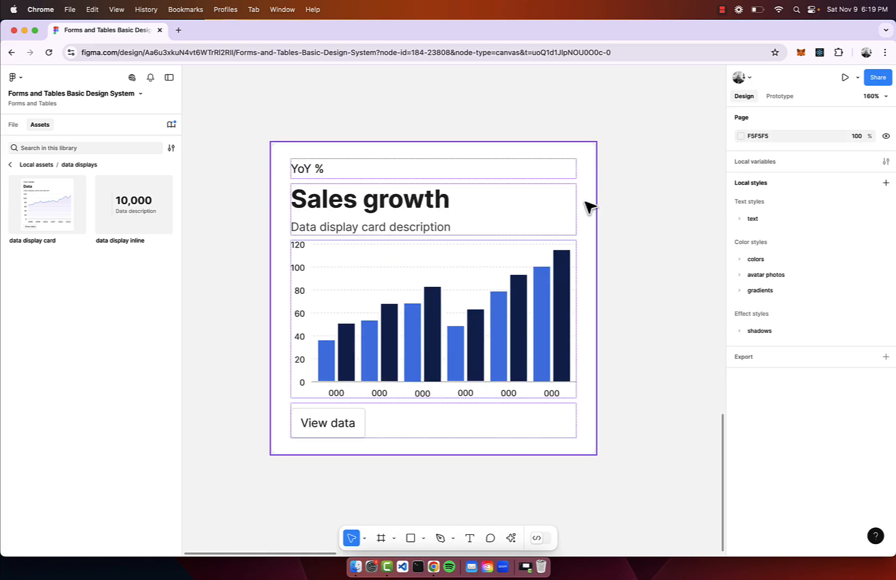
Change the card's main text to "Sales growth" and its header to "YoY %", and turn off the description.
{"action": "left_click", "coordinate": [590, 207]}
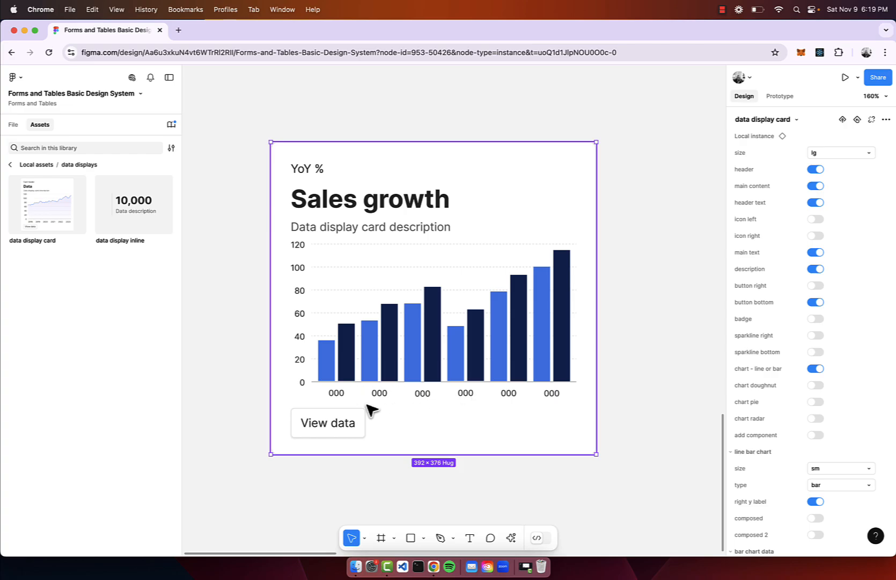
{"action": "scroll", "coordinate": [454, 395], "scroll_direction": "right", "scroll_amount": 2}
{"action": "scroll", "coordinate": [454, 395], "scroll_direction": "down", "scroll_amount": 1}
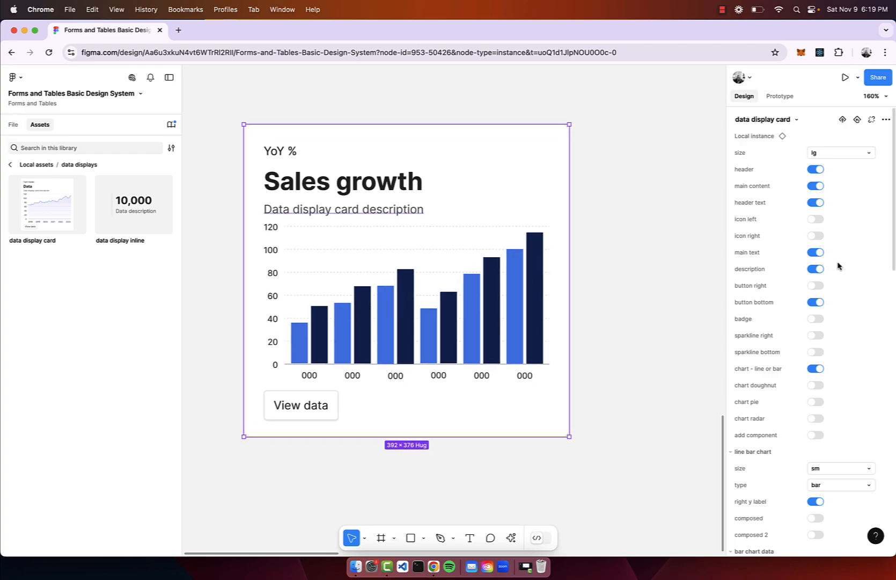
{"action": "left_click", "coordinate": [816, 269]}
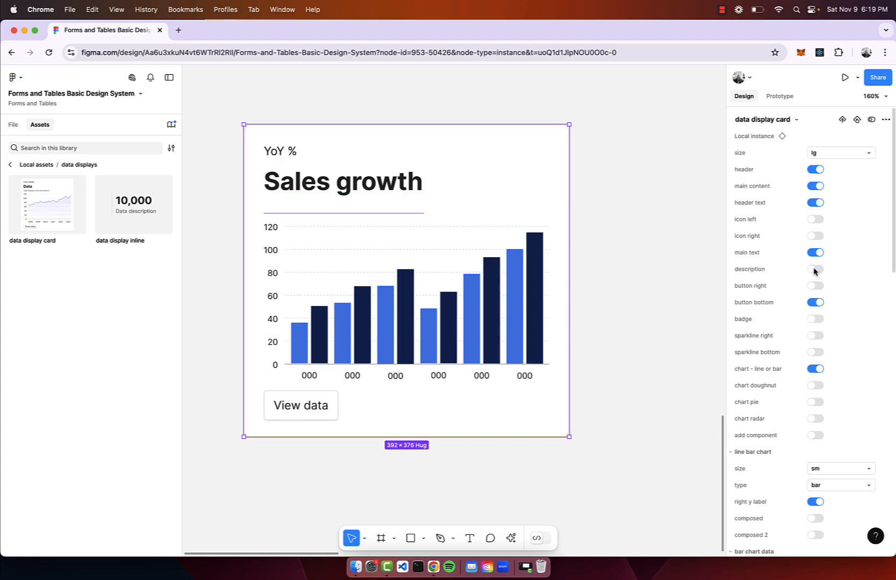
{"action": "scroll", "coordinate": [434, 399], "scroll_direction": "down", "scroll_amount": 2}
{"action": "scroll", "coordinate": [434, 399], "scroll_direction": "down", "scroll_amount": 3}
{"action": "scroll", "coordinate": [311, 359], "scroll_direction": "up", "scroll_amount": 4}
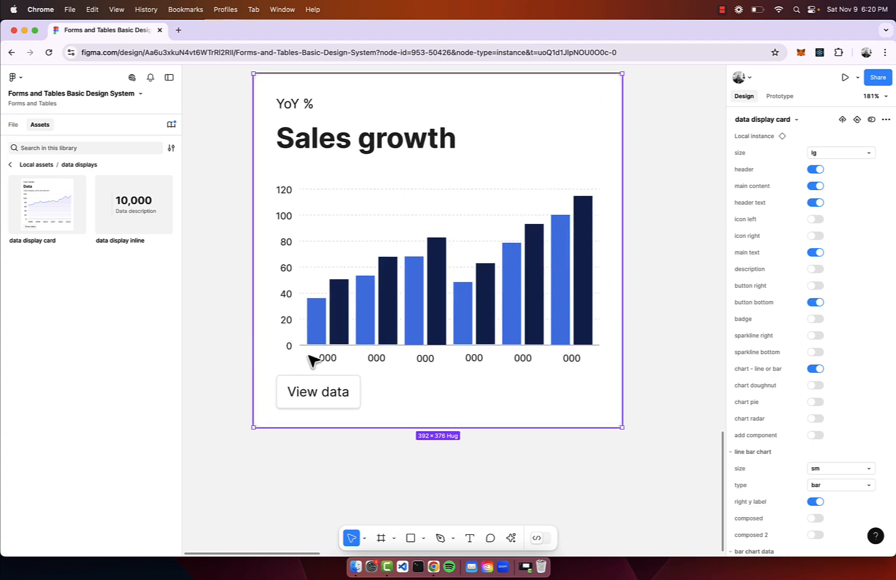
Relabel the six bar groups along the chart's x axis as 2024, 2025, 2026, 2027, 2028 and 2029.
{"action": "double_click", "coordinate": [324, 357]}
{"action": "double_click", "coordinate": [323, 357]}
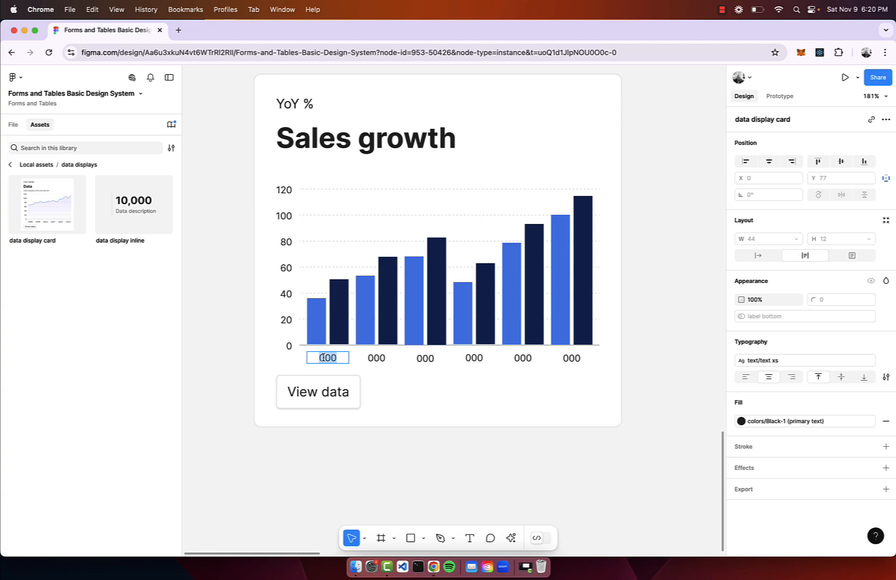
{"action": "double_click", "coordinate": [374, 357]}
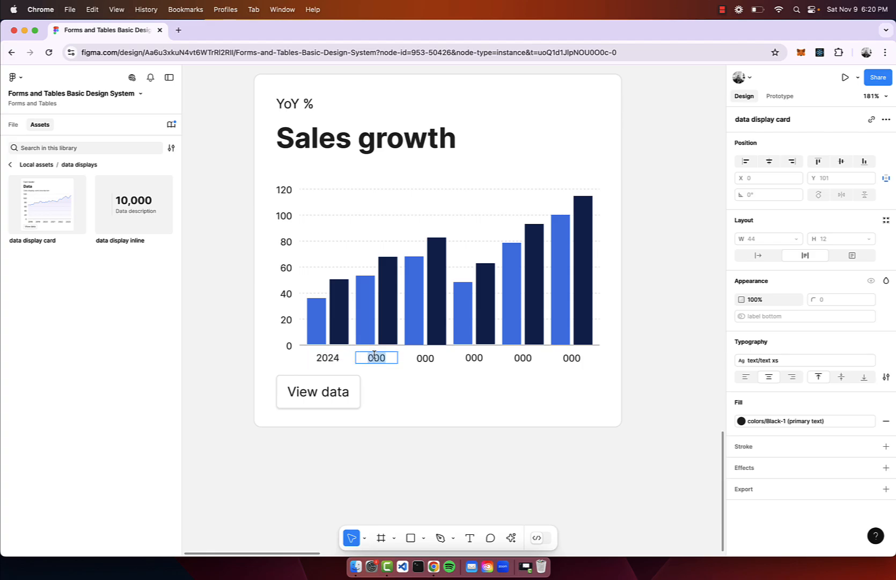
{"action": "type", "text": "2025"}
{"action": "double_click", "coordinate": [425, 358]}
{"action": "type", "text": "2026"}
{"action": "double_click", "coordinate": [474, 358]}
{"action": "type", "text": "2027"}
{"action": "double_click", "coordinate": [523, 357]}
{"action": "type", "text": "2028"}
{"action": "scroll", "coordinate": [668, 341], "scroll_direction": "down", "scroll_amount": 3}
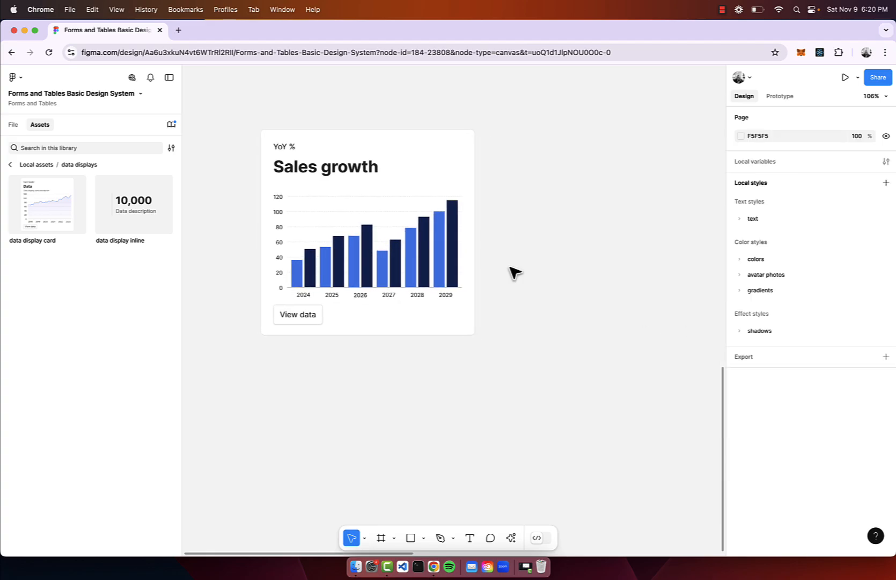
Duplicate the Sales growth card and place the copy directly to its right.
{"action": "left_click", "coordinate": [395, 216]}
{"action": "left_click_drag", "start_coordinate": [395, 215], "coordinate": [620, 226]}
{"action": "scroll", "coordinate": [617, 224], "scroll_direction": "right", "scroll_amount": 5}
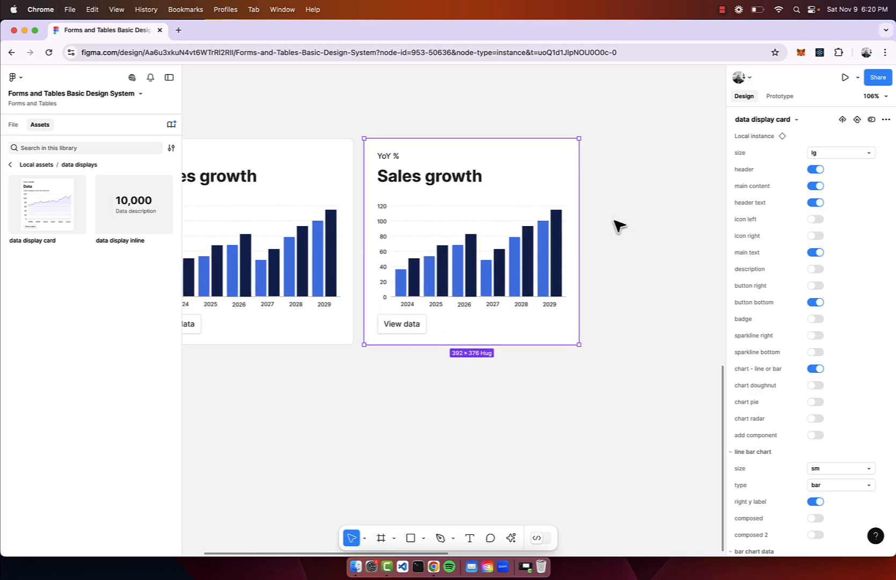
Show only the doughnut chart on the copied card, leaving the line or bar chart and the pie chart off.
{"action": "left_click", "coordinate": [817, 402]}
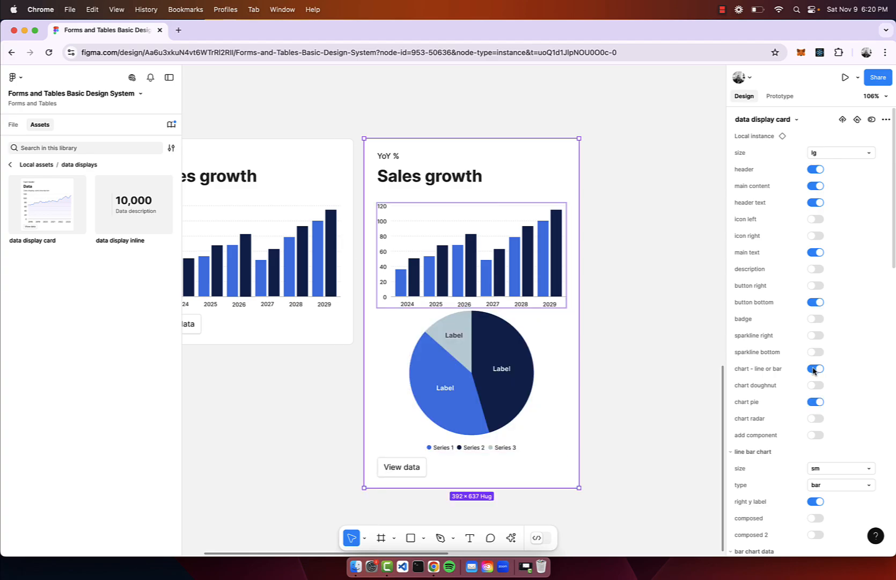
{"action": "left_click", "coordinate": [814, 369]}
{"action": "left_click", "coordinate": [813, 369]}
{"action": "left_click", "coordinate": [816, 385]}
{"action": "left_click", "coordinate": [811, 370]}
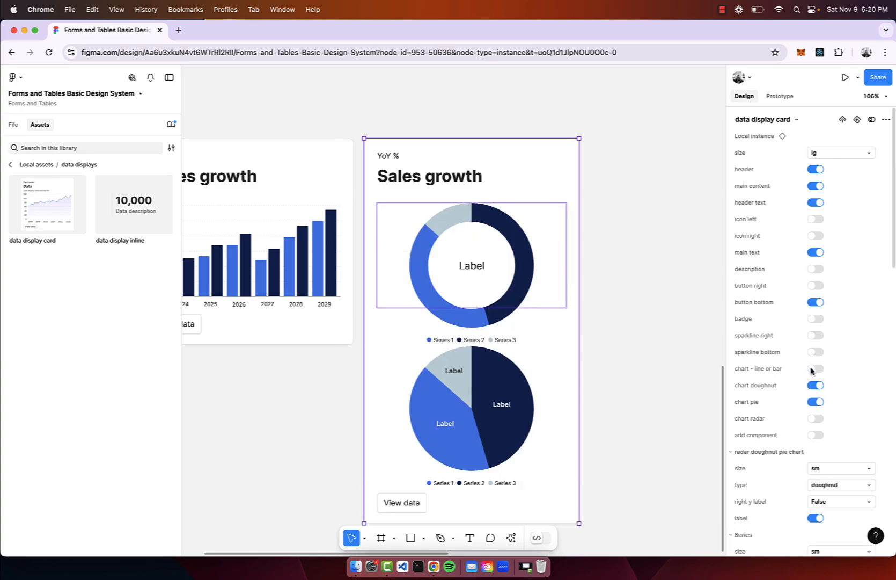
{"action": "left_click", "coordinate": [813, 402]}
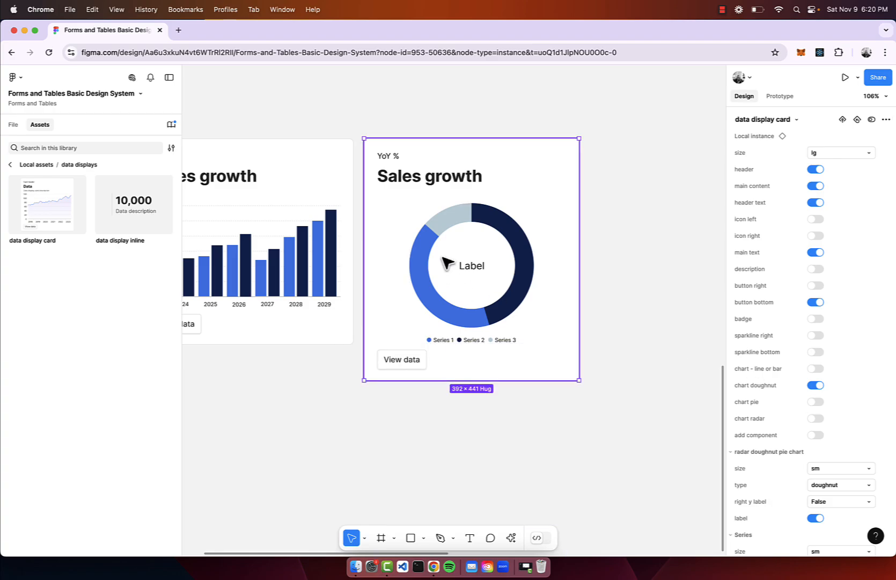
Rename the doughnut chart's first legend entry to "Widget 1".
{"action": "scroll", "coordinate": [435, 325], "scroll_direction": "up", "scroll_amount": 5}
{"action": "double_click", "coordinate": [429, 321]}
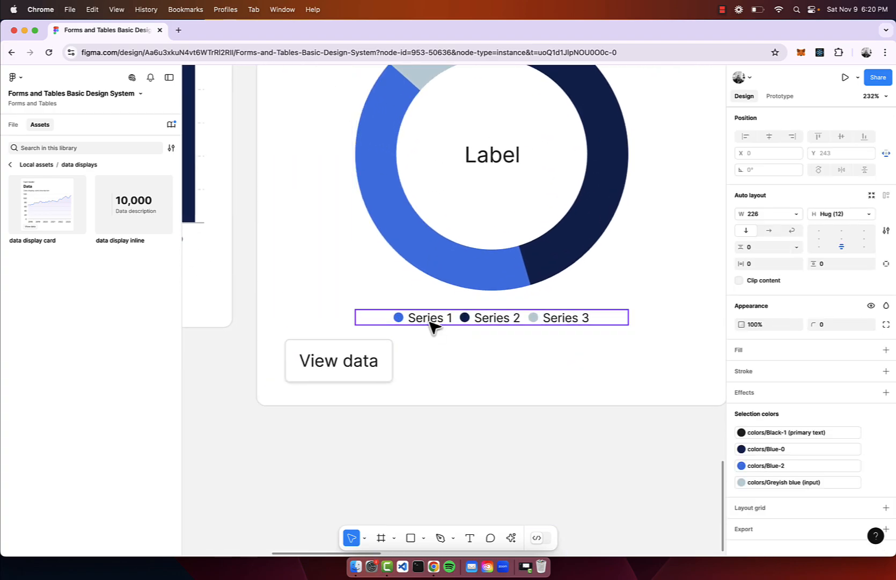
{"action": "double_click", "coordinate": [430, 322]}
{"action": "double_click", "coordinate": [429, 322]}
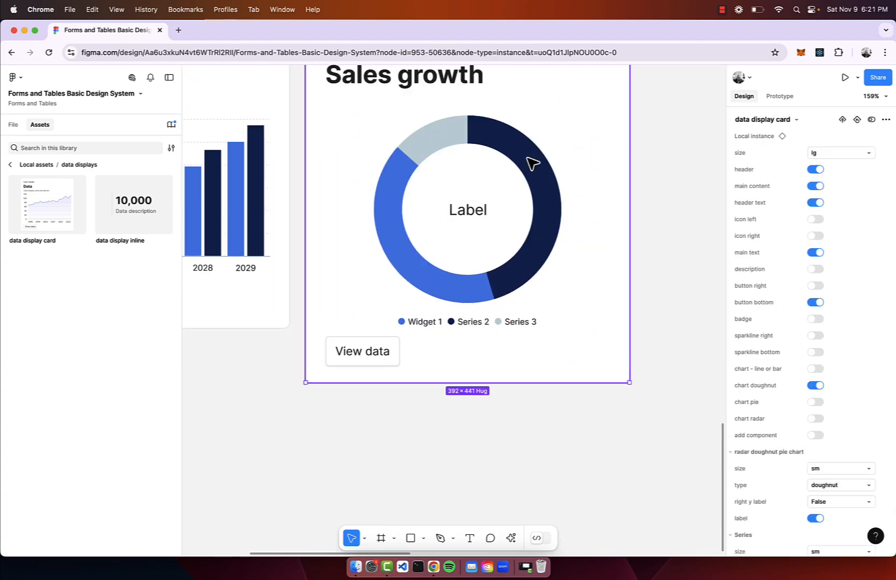
{"action": "scroll", "coordinate": [465, 216], "scroll_direction": "down", "scroll_amount": 2}
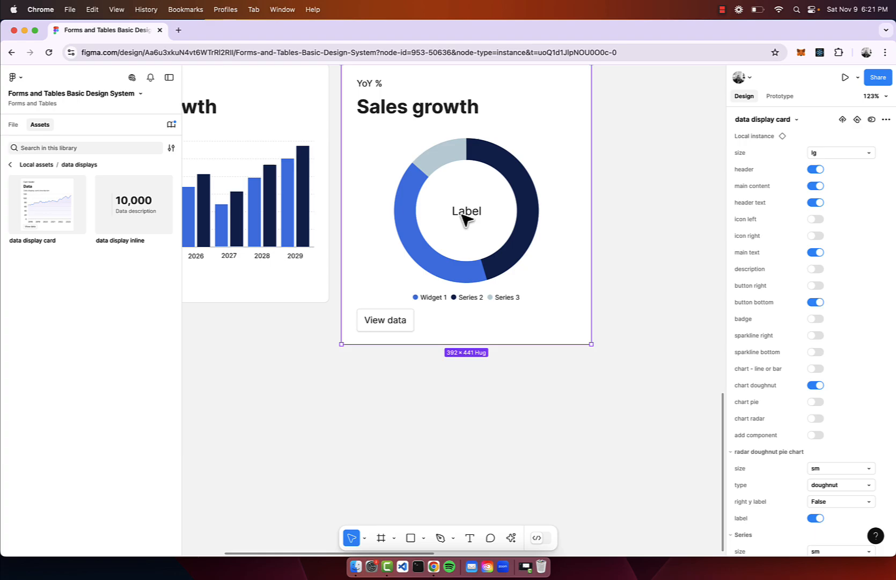
Turn off the doughnut chart's centre label and move its card up slightly.
{"action": "scroll", "coordinate": [504, 264], "scroll_direction": "down", "scroll_amount": 3}
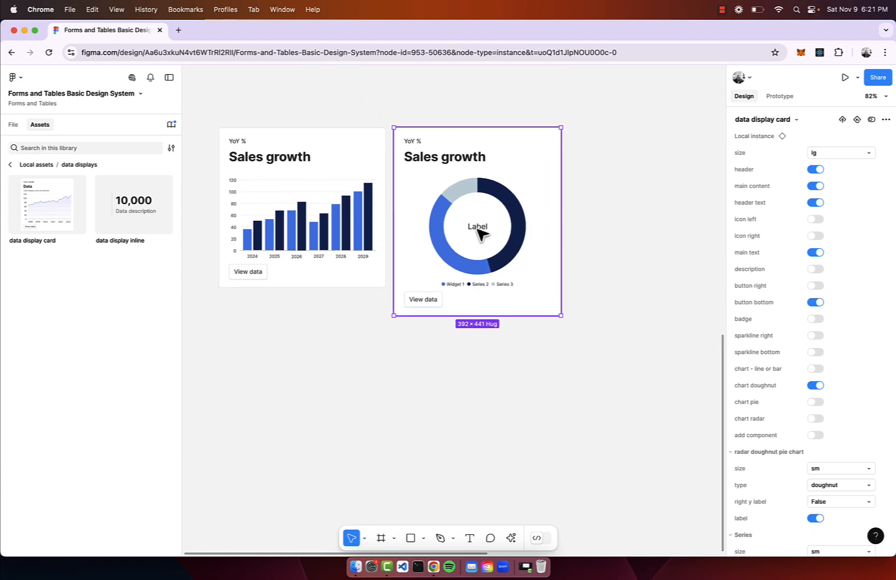
{"action": "scroll", "coordinate": [842, 451], "scroll_direction": "down", "scroll_amount": 2}
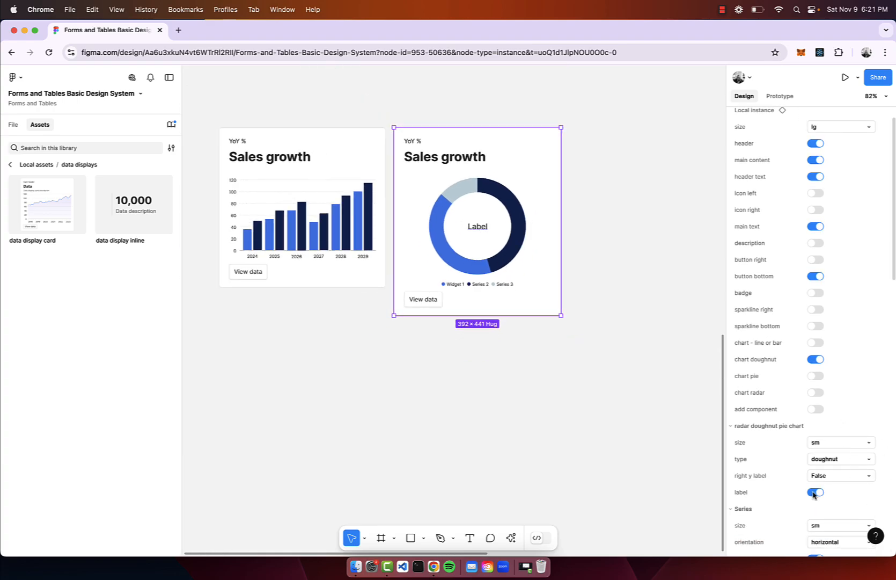
{"action": "left_click", "coordinate": [628, 258]}
{"action": "left_click_drag", "start_coordinate": [526, 222], "coordinate": [526, 208]}
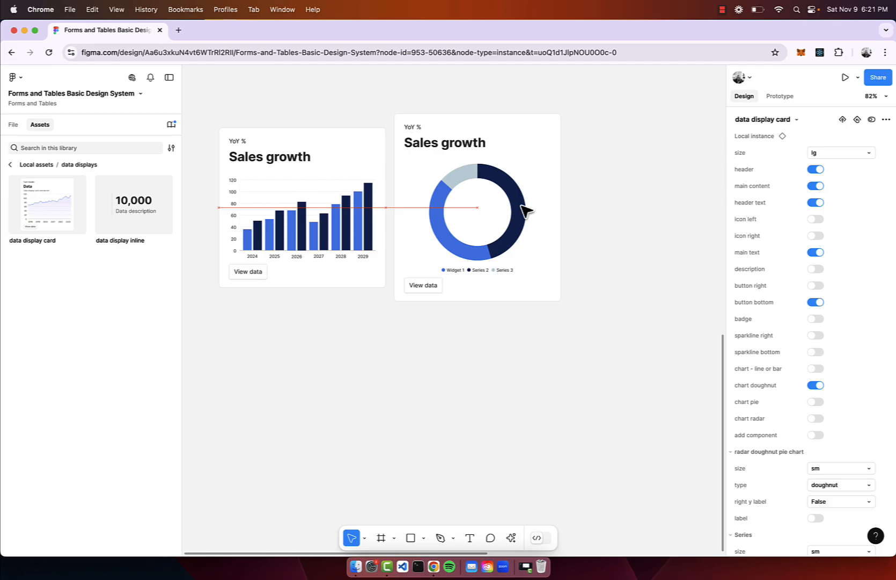
Change the doughnut card's main text to "Product categories" and its header text to "Total sales".
{"action": "double_click", "coordinate": [429, 145]}
{"action": "double_click", "coordinate": [428, 144]}
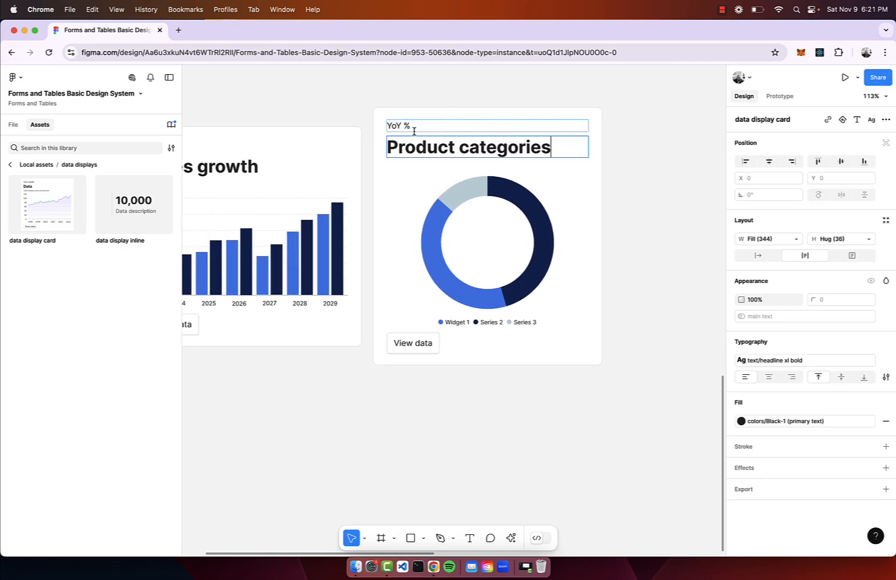
{"action": "double_click", "coordinate": [400, 125]}
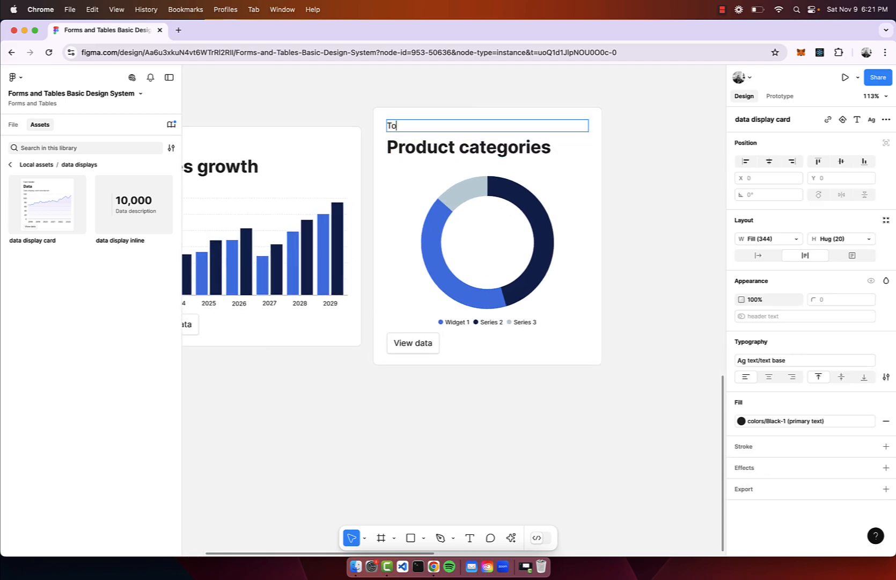
{"action": "left_click", "coordinate": [410, 106]}
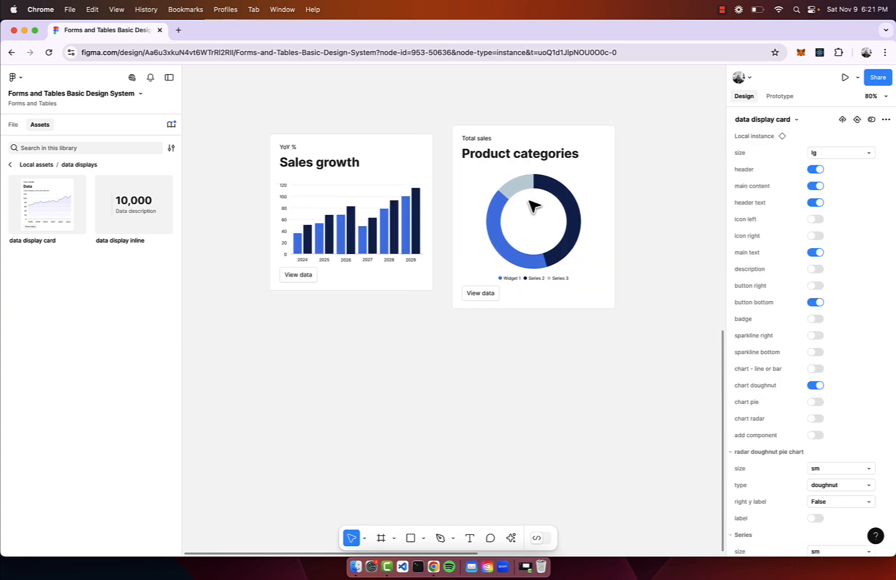
Duplicate the Product categories card to its right and switch the copy's chart from doughnut to radar.
{"action": "scroll", "coordinate": [534, 204], "scroll_direction": "right", "scroll_amount": 3}
{"action": "scroll", "coordinate": [532, 206], "scroll_direction": "down", "scroll_amount": 5}
{"action": "left_click", "coordinate": [509, 209]}
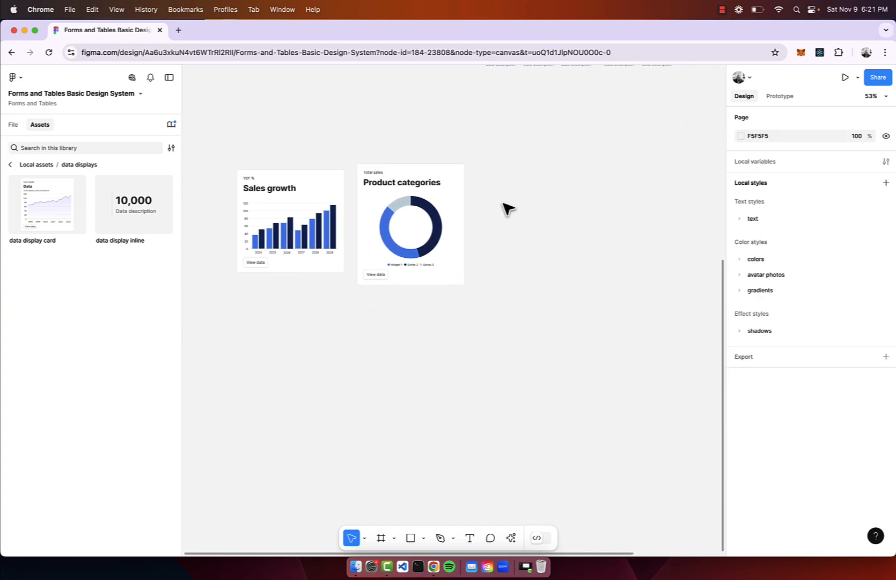
{"action": "left_click_drag", "start_coordinate": [447, 207], "coordinate": [561, 210], "text": "alt"}
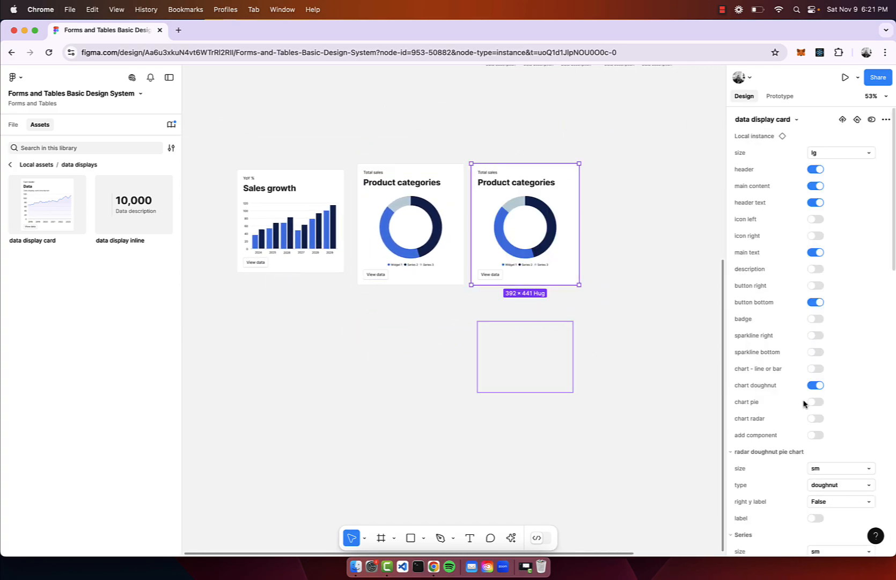
{"action": "left_click", "coordinate": [816, 419]}
{"action": "left_click", "coordinate": [816, 385]}
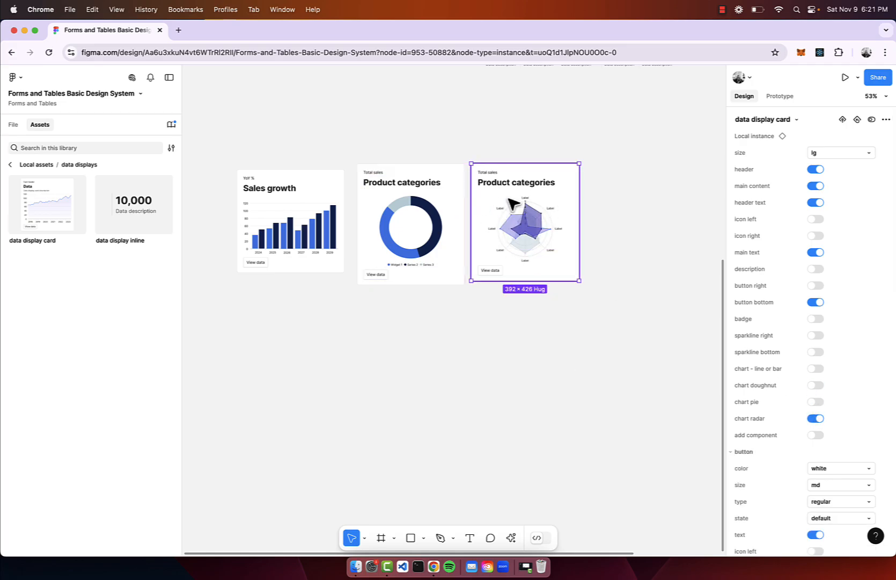
Change the radar card's main text to "Product analysis" and its header text to "Products".
{"action": "scroll", "coordinate": [532, 197], "scroll_direction": "up", "scroll_amount": 5}
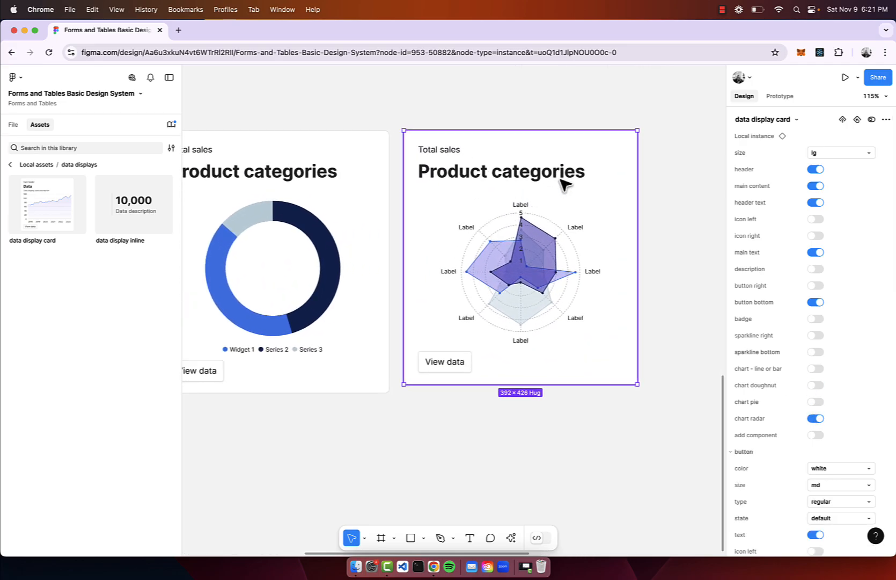
{"action": "scroll", "coordinate": [531, 228], "scroll_direction": "up", "scroll_amount": 4}
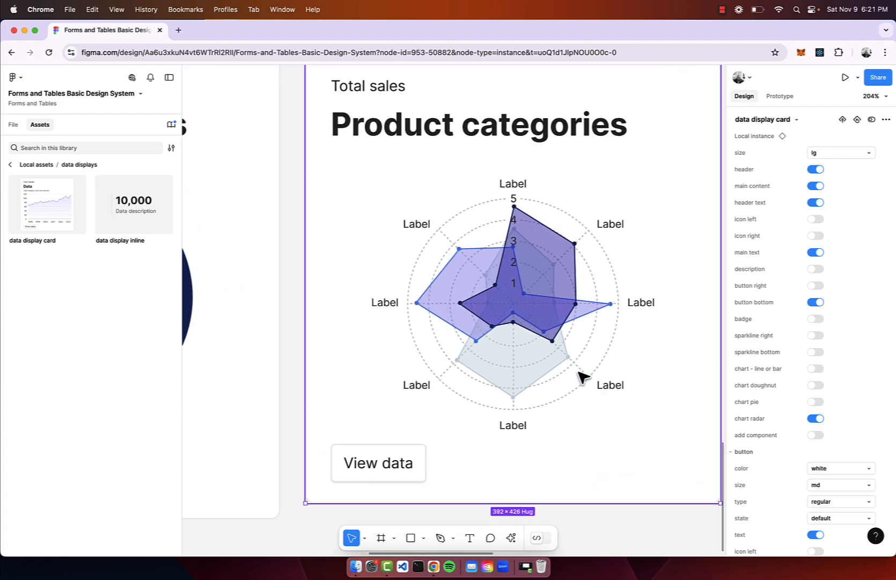
{"action": "scroll", "coordinate": [583, 378], "scroll_direction": "down", "scroll_amount": 2}
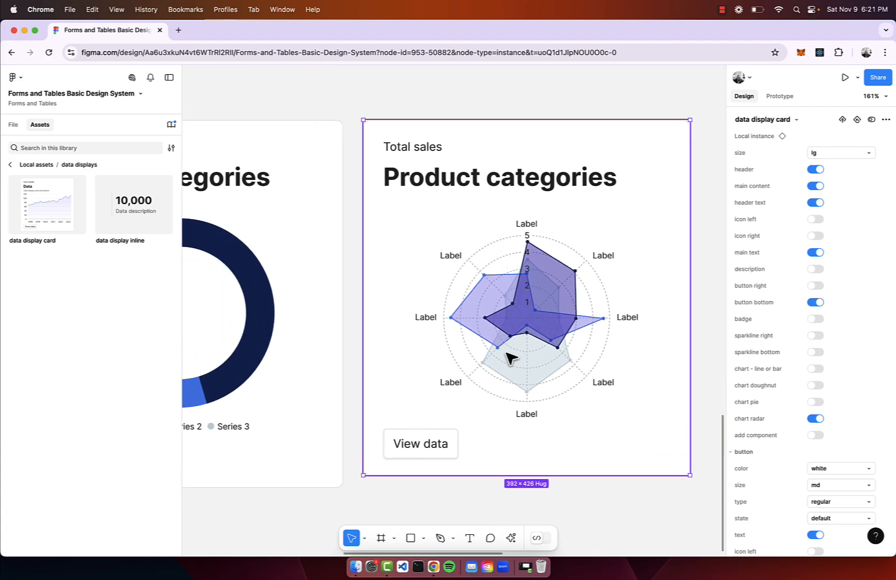
{"action": "double_click", "coordinate": [519, 169]}
{"action": "double_click", "coordinate": [519, 169]}
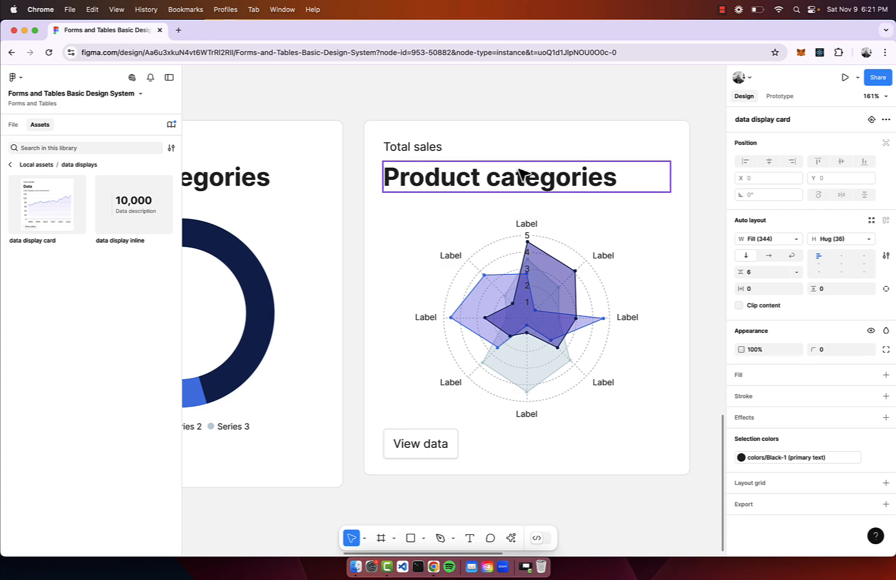
{"action": "double_click", "coordinate": [519, 170]}
{"action": "double_click", "coordinate": [519, 168]}
{"action": "type", "text": "analys"}
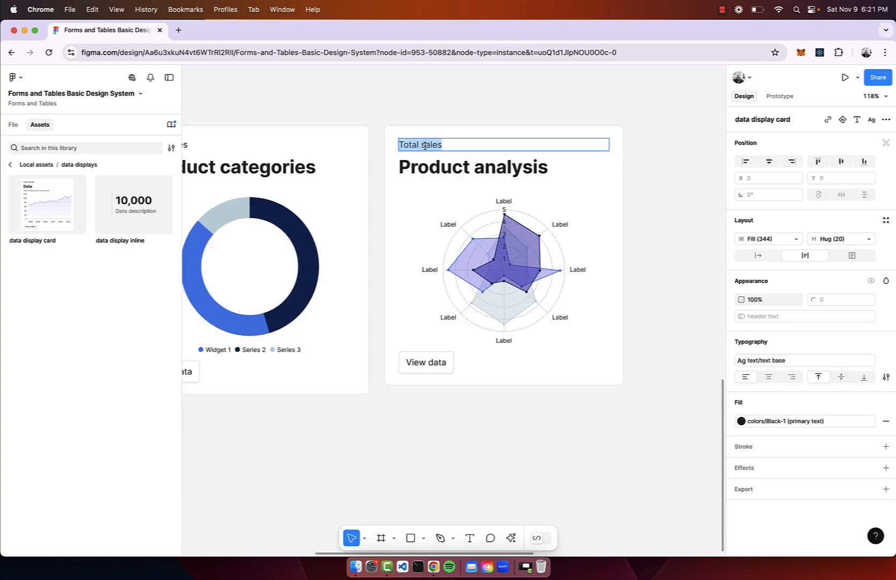
{"action": "type", "text": "Products"}
{"action": "left_click", "coordinate": [464, 120]}
{"action": "scroll", "coordinate": [465, 120], "scroll_direction": "down", "scroll_amount": 3}
{"action": "scroll", "coordinate": [558, 213], "scroll_direction": "up", "scroll_amount": 5}
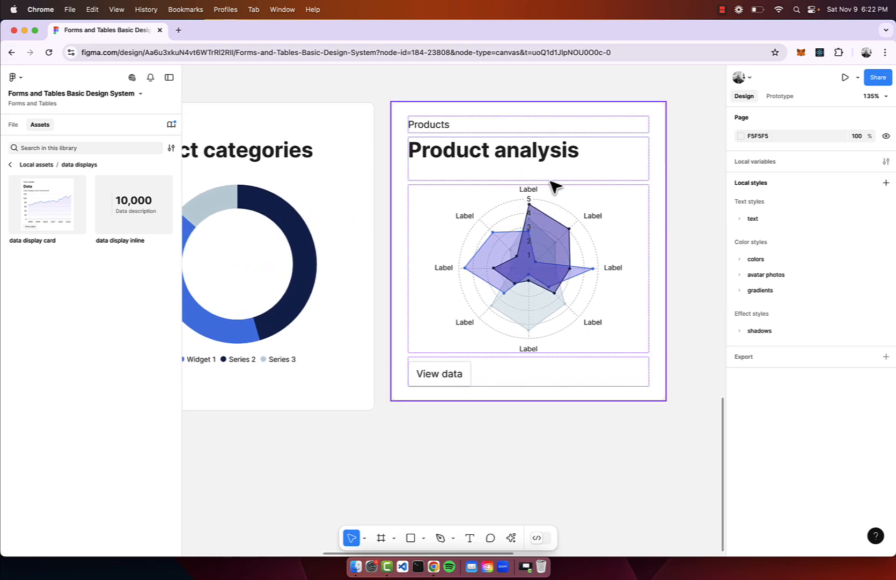
{"action": "scroll", "coordinate": [527, 283], "scroll_direction": "down", "scroll_amount": 3}
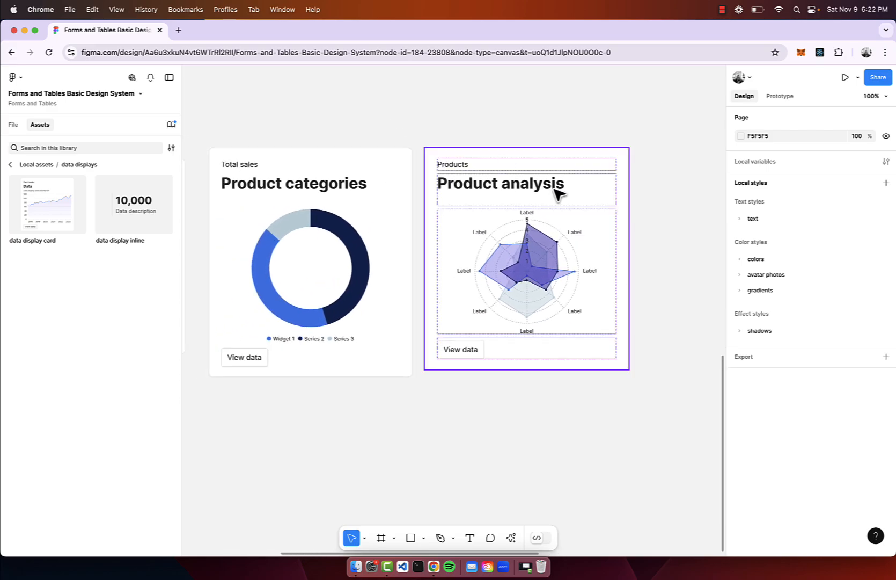
Wrap the three chart cards in a horizontal auto layout frame and align them to the top.
{"action": "left_click", "coordinate": [593, 232]}
{"action": "scroll", "coordinate": [592, 232], "scroll_direction": "left", "scroll_amount": 2}
{"action": "scroll", "coordinate": [590, 231], "scroll_direction": "down", "scroll_amount": 2}
{"action": "scroll", "coordinate": [591, 232], "scroll_direction": "down", "scroll_amount": 2}
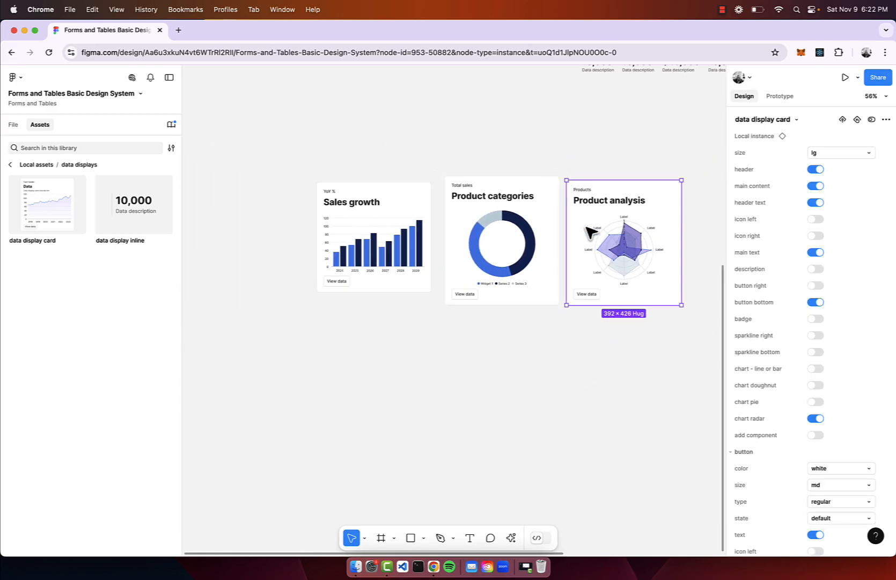
{"action": "left_click_drag", "start_coordinate": [655, 151], "coordinate": [202, 433]}
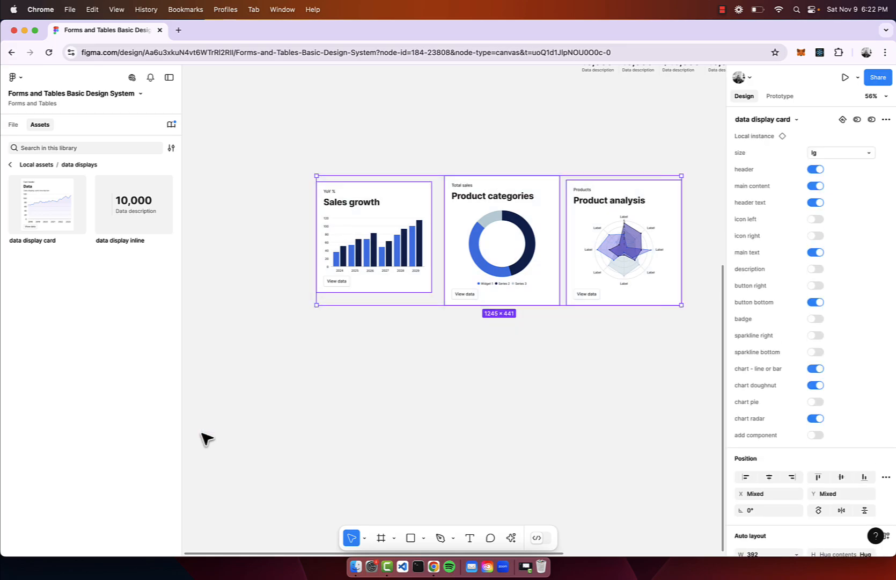
{"action": "key", "text": "shift+a"}
{"action": "scroll", "coordinate": [503, 440], "scroll_direction": "right", "scroll_amount": 4}
{"action": "scroll", "coordinate": [504, 440], "scroll_direction": "up", "scroll_amount": 1}
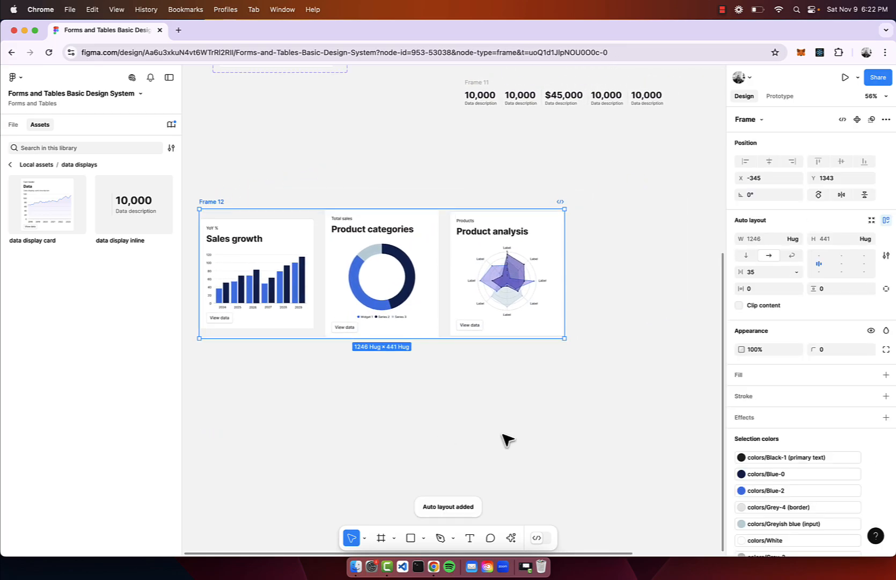
{"action": "left_click", "coordinate": [817, 256]}
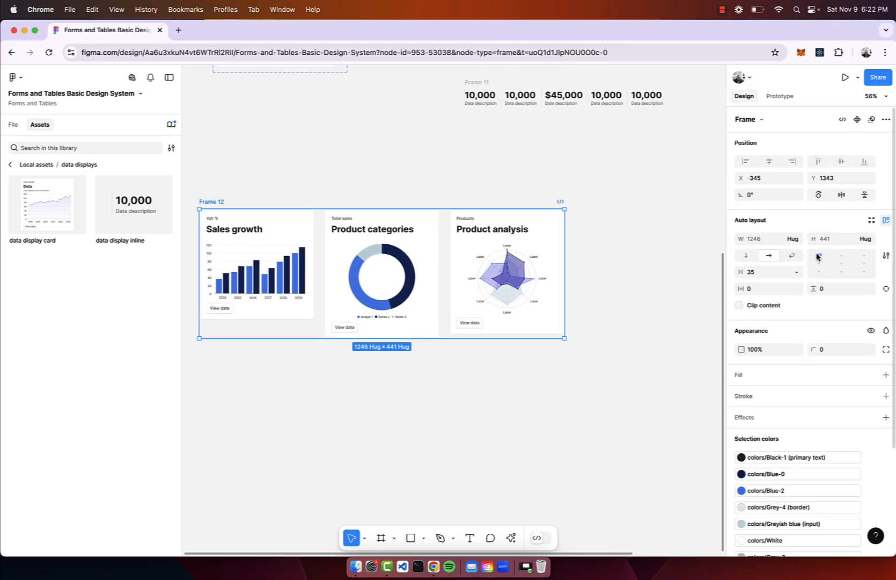
Set the card row's gap to 32 and move the row to about X -414, Y 1500.
{"action": "left_click", "coordinate": [763, 273]}
{"action": "type", "text": "32"}
{"action": "key", "text": "Return"}
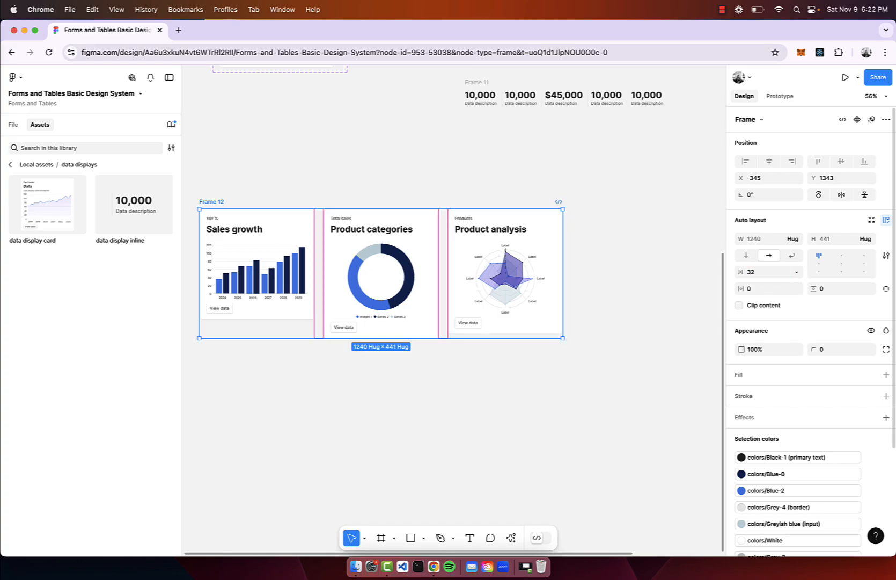
{"action": "scroll", "coordinate": [390, 289], "scroll_direction": "left", "scroll_amount": 1}
{"action": "scroll", "coordinate": [390, 288], "scroll_direction": "down", "scroll_amount": 1}
{"action": "scroll", "coordinate": [391, 288], "scroll_direction": "down", "scroll_amount": 3}
{"action": "left_click_drag", "start_coordinate": [308, 160], "coordinate": [294, 192]}
{"action": "scroll", "coordinate": [293, 192], "scroll_direction": "up", "scroll_amount": 4}
{"action": "scroll", "coordinate": [297, 198], "scroll_direction": "down", "scroll_amount": 3}
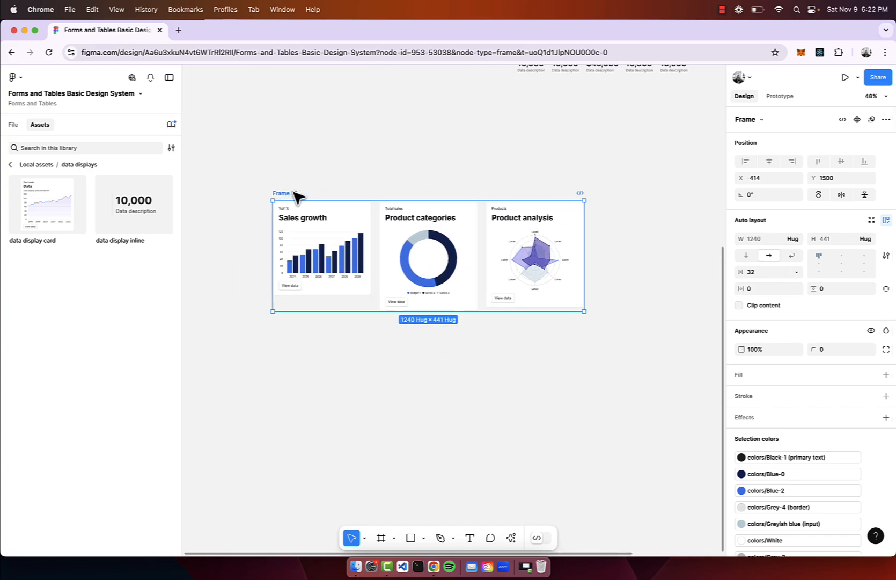
Insert a vertical nav from the navigation assets and position it to the left of the card row.
{"action": "left_click", "coordinate": [10, 165]}
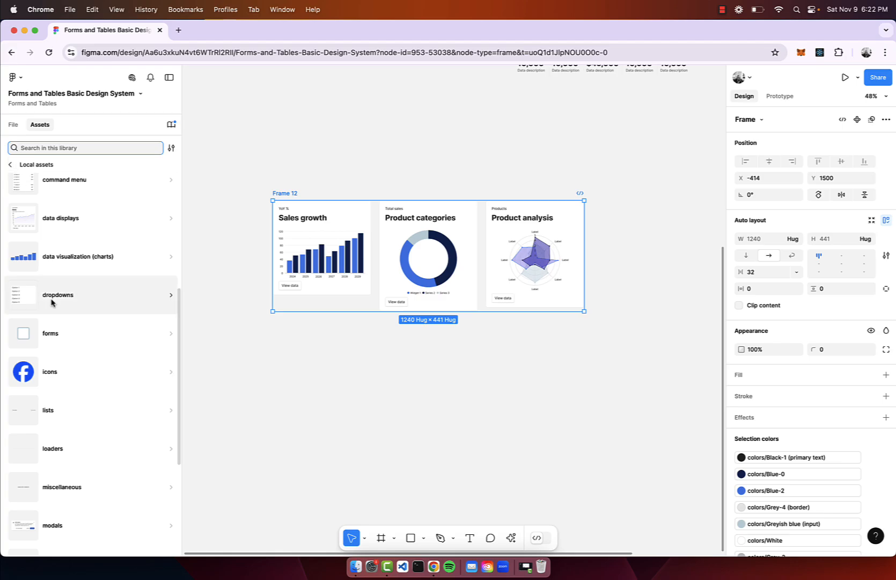
{"action": "scroll", "coordinate": [52, 304], "scroll_direction": "down", "scroll_amount": 4}
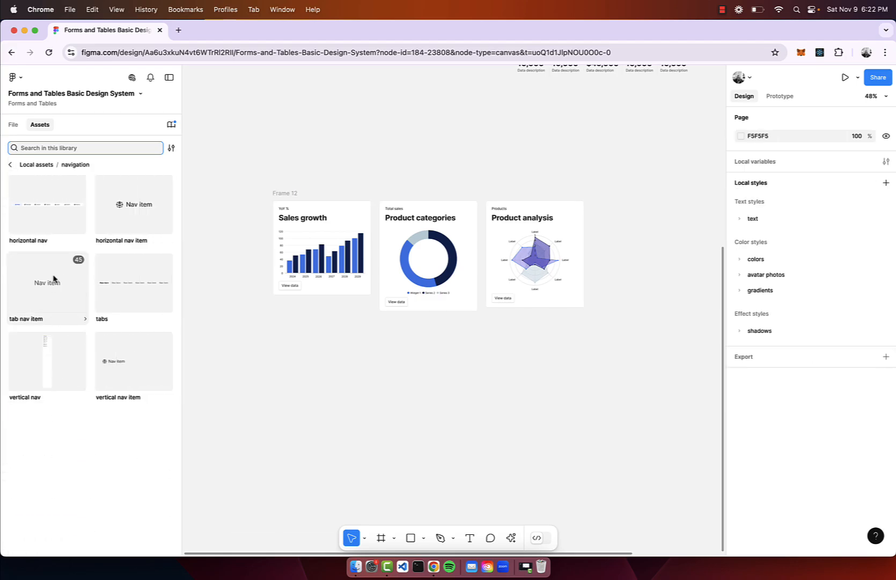
{"action": "left_click_drag", "start_coordinate": [57, 371], "coordinate": [214, 360]}
{"action": "scroll", "coordinate": [214, 361], "scroll_direction": "down", "scroll_amount": 1}
{"action": "scroll", "coordinate": [214, 360], "scroll_direction": "left", "scroll_amount": 1}
{"action": "left_click", "coordinate": [330, 315]}
{"action": "left_click_drag", "start_coordinate": [283, 311], "coordinate": [293, 247]}
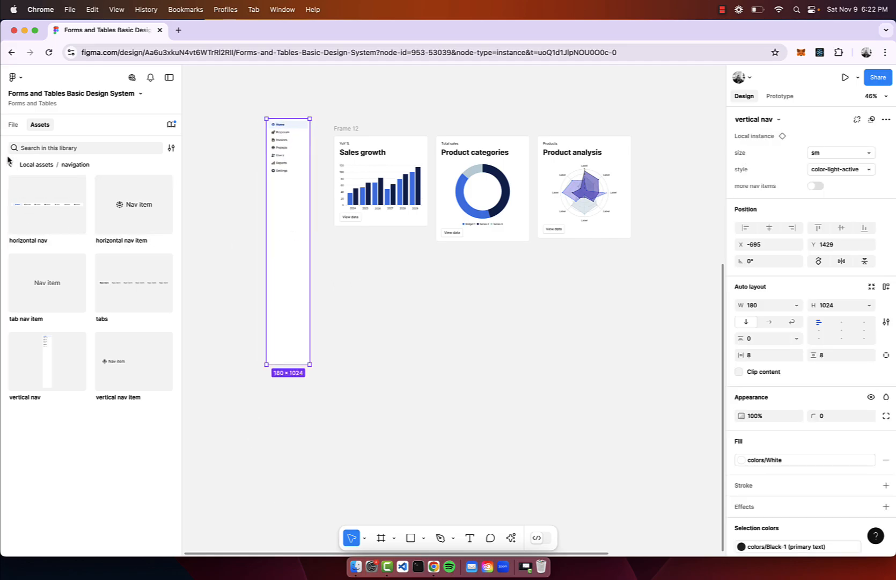
Insert a basic table from the tables assets beneath the card row.
{"action": "left_click", "coordinate": [10, 165]}
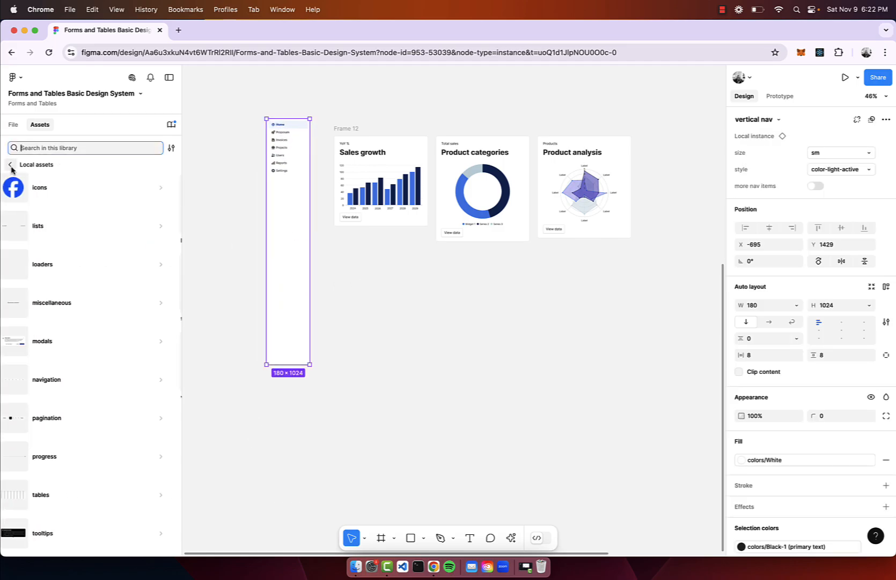
{"action": "left_click", "coordinate": [63, 498]}
{"action": "left_click_drag", "start_coordinate": [55, 232], "coordinate": [456, 348]}
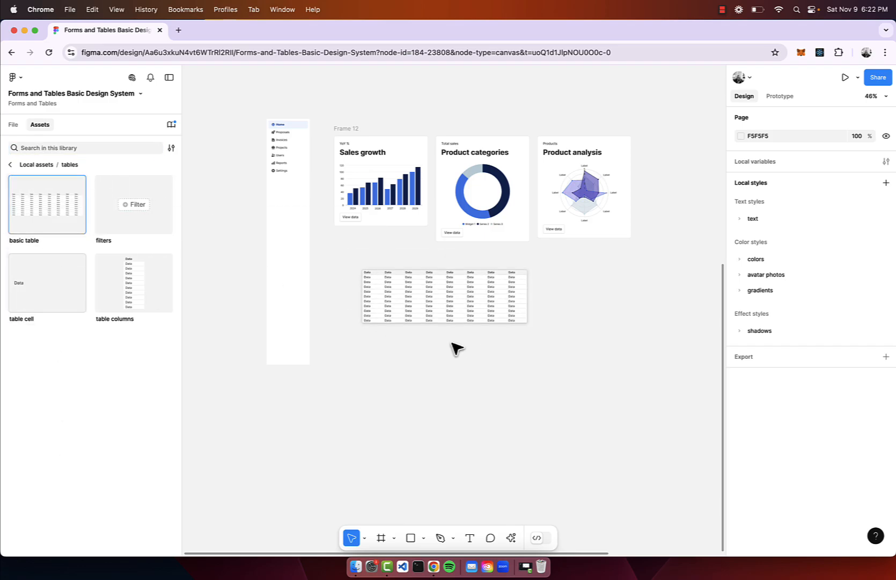
{"action": "scroll", "coordinate": [455, 348], "scroll_direction": "up", "scroll_amount": 2}
{"action": "scroll", "coordinate": [540, 294], "scroll_direction": "down", "scroll_amount": 2}
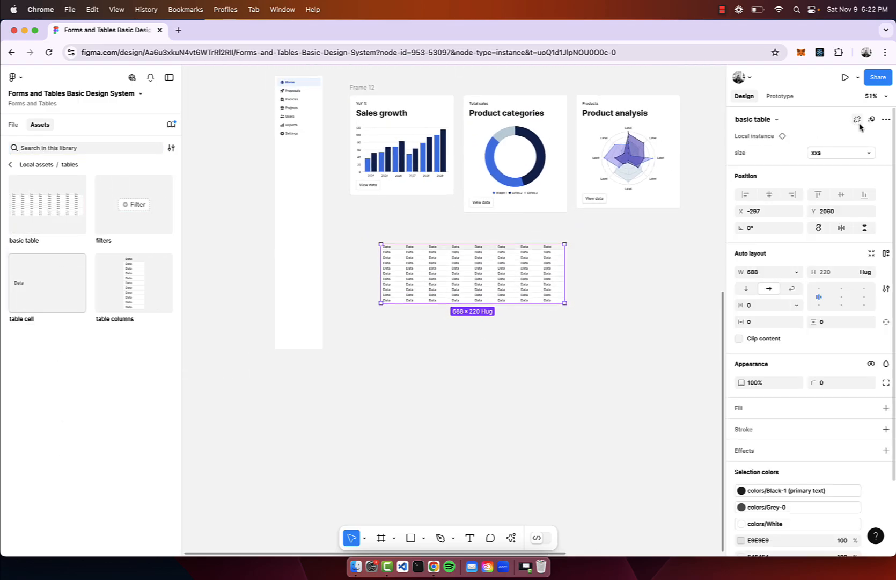
Set the basic table's size to md, align it with the card row and widen it to 1240.
{"action": "left_click", "coordinate": [852, 153]}
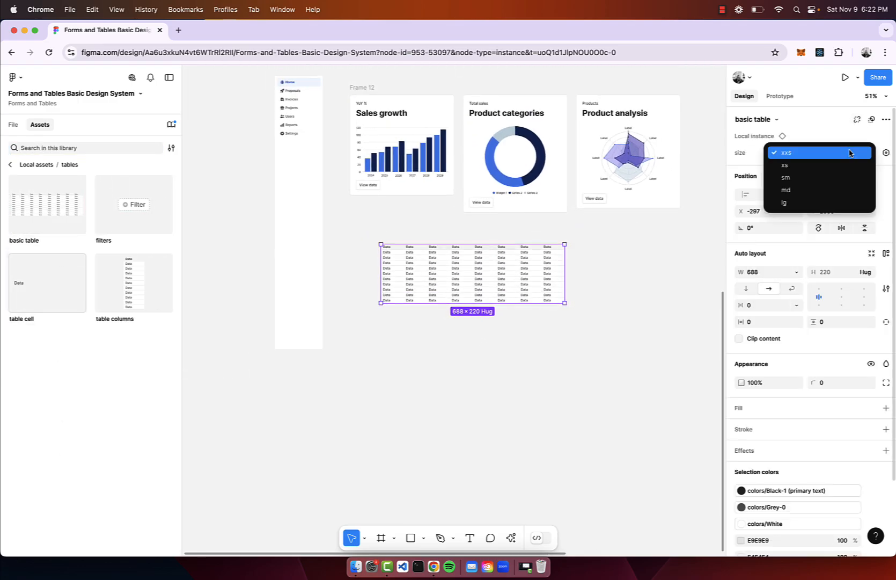
{"action": "left_click", "coordinate": [828, 190]}
{"action": "left_click", "coordinate": [590, 280]}
{"action": "left_click_drag", "start_coordinate": [520, 300], "coordinate": [680, 296]}
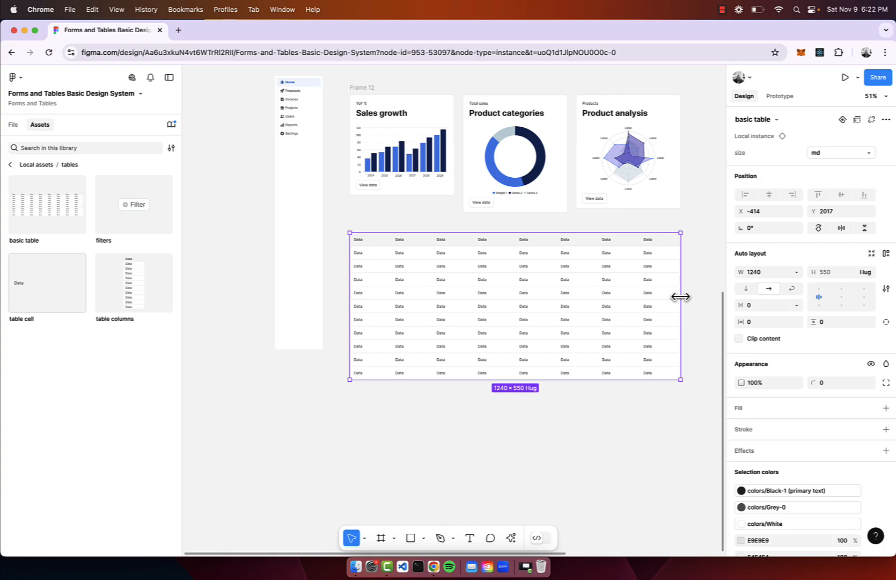
Change the table's last column from text to the progress type.
{"action": "left_click", "coordinate": [647, 304]}
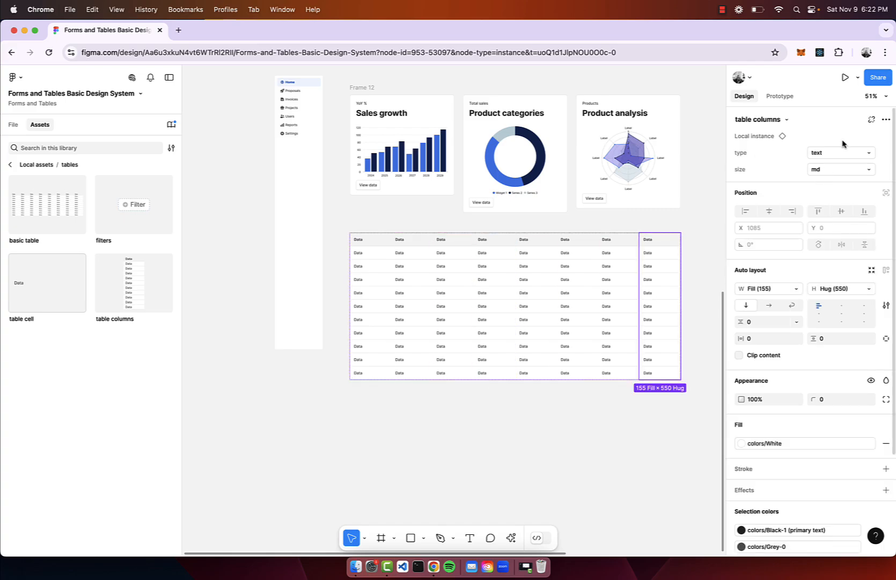
{"action": "left_click", "coordinate": [844, 152]}
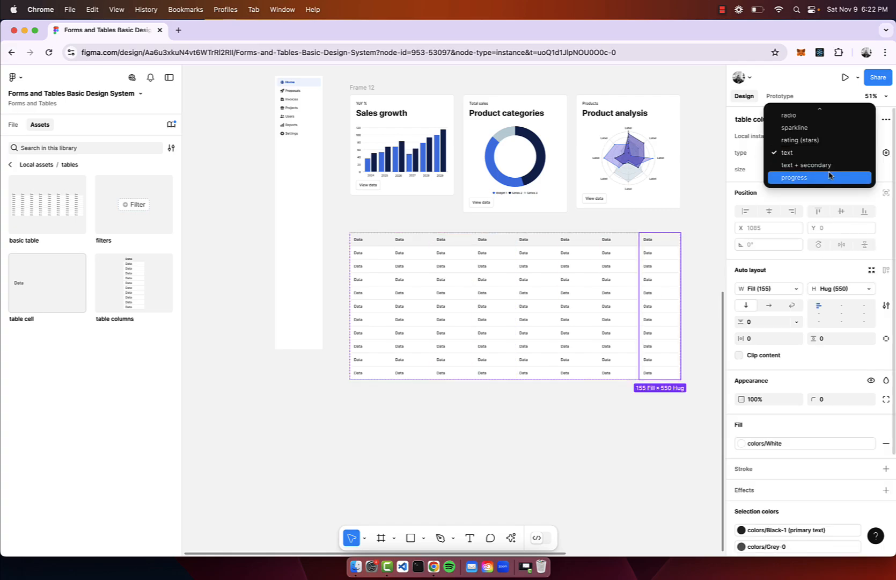
{"action": "left_click", "coordinate": [829, 177]}
{"action": "scroll", "coordinate": [689, 253], "scroll_direction": "down", "scroll_amount": 2}
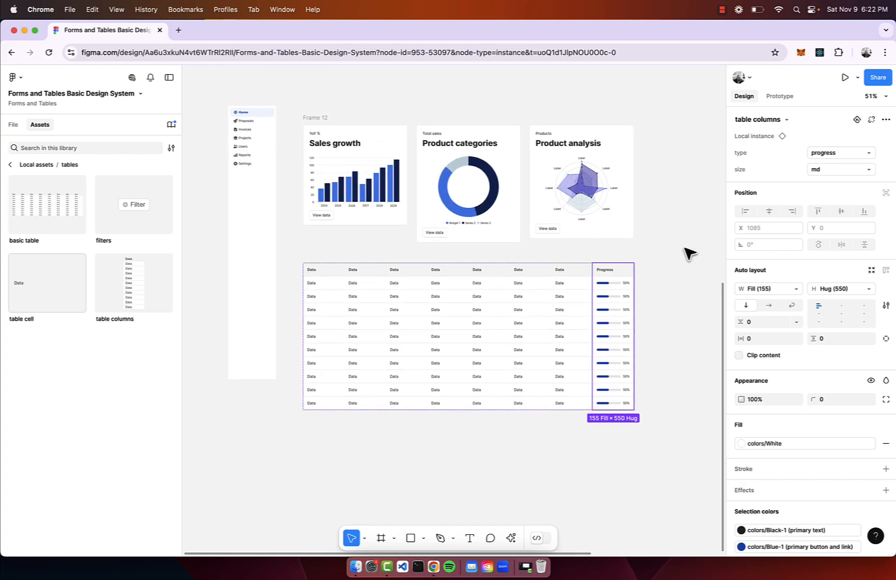
{"action": "left_click", "coordinate": [686, 254]}
Draw a frame about 1674 × 1293 around the vertical nav, card row and table, and select it.
{"action": "scroll", "coordinate": [560, 167], "scroll_direction": "up", "scroll_amount": 2}
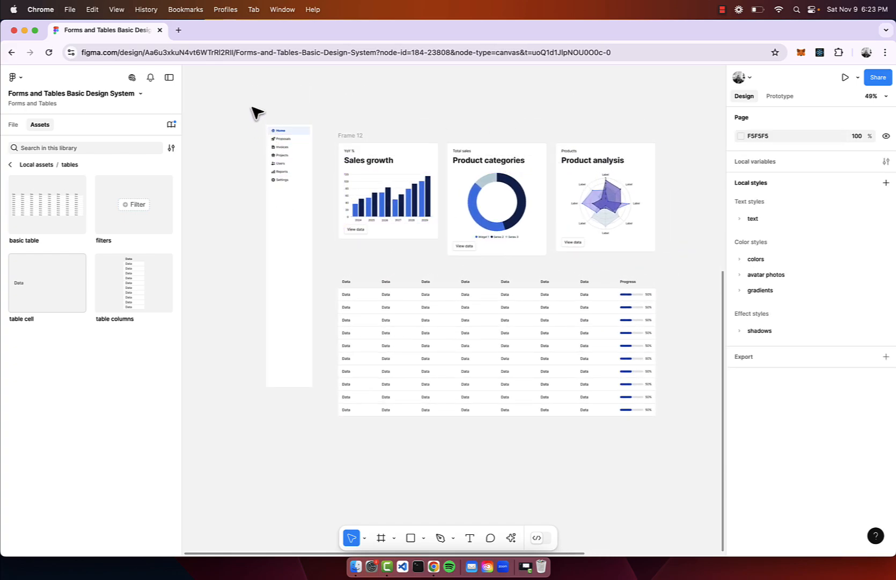
{"action": "key", "text": "f"}
{"action": "left_click_drag", "start_coordinate": [249, 106], "coordinate": [677, 436]}
{"action": "left_click", "coordinate": [279, 100]}
{"action": "left_click", "coordinate": [279, 98]}
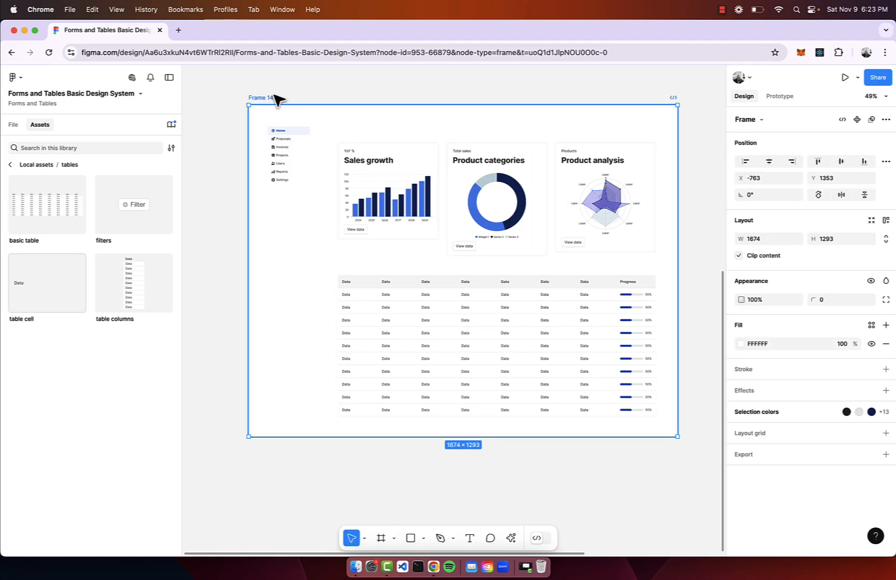
Apply the Off-white library colour as the surrounding frame's fill.
{"action": "left_click", "coordinate": [871, 325]}
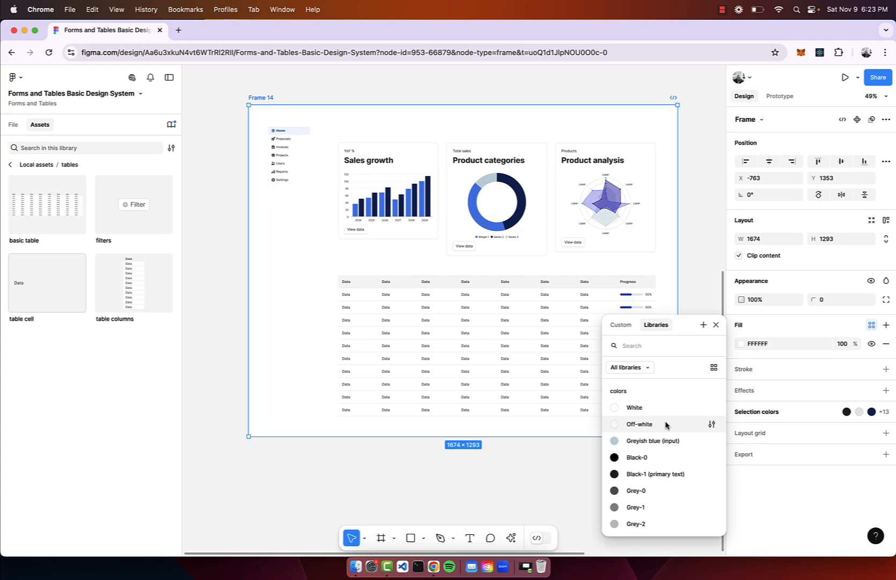
{"action": "left_click", "coordinate": [665, 423]}
{"action": "left_click", "coordinate": [531, 444]}
Set the vertical nav's size to lg, place it in the frame's upper-left corner and stretch its height to about 1231.
{"action": "scroll", "coordinate": [231, 269], "scroll_direction": "up", "scroll_amount": 1}
{"action": "scroll", "coordinate": [231, 269], "scroll_direction": "left", "scroll_amount": 1}
{"action": "left_click_drag", "start_coordinate": [344, 274], "coordinate": [338, 262]}
{"action": "left_click", "coordinate": [843, 160]}
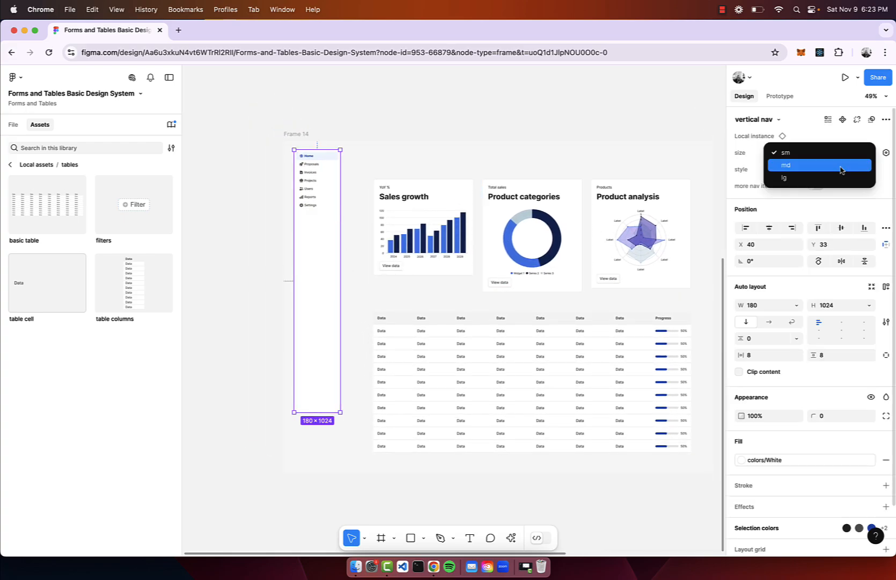
{"action": "left_click", "coordinate": [835, 176]}
{"action": "left_click", "coordinate": [432, 138]}
{"action": "left_click_drag", "start_coordinate": [335, 231], "coordinate": [325, 222]}
{"action": "left_click_drag", "start_coordinate": [316, 403], "coordinate": [315, 457]}
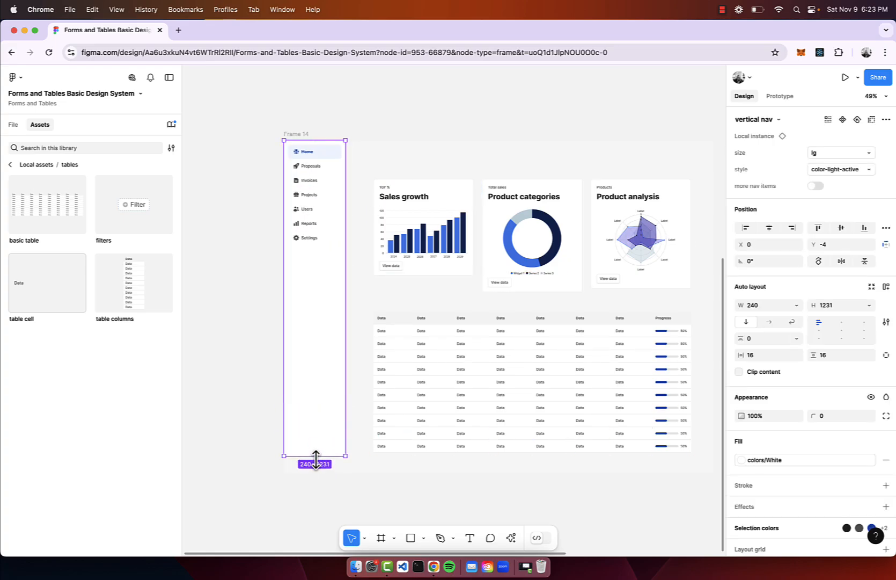
Move the card row and the table closer to the vertical nav inside the frame.
{"action": "scroll", "coordinate": [315, 476], "scroll_direction": "right", "scroll_amount": 2}
{"action": "scroll", "coordinate": [316, 475], "scroll_direction": "up", "scroll_amount": 1}
{"action": "left_click_drag", "start_coordinate": [413, 427], "coordinate": [396, 424]}
{"action": "left_click", "coordinate": [441, 263]}
Duplicate the Product analysis card onto the empty canvas to the right of the dashboard frame.
{"action": "scroll", "coordinate": [442, 263], "scroll_direction": "down", "scroll_amount": 2}
{"action": "left_click", "coordinate": [426, 234]}
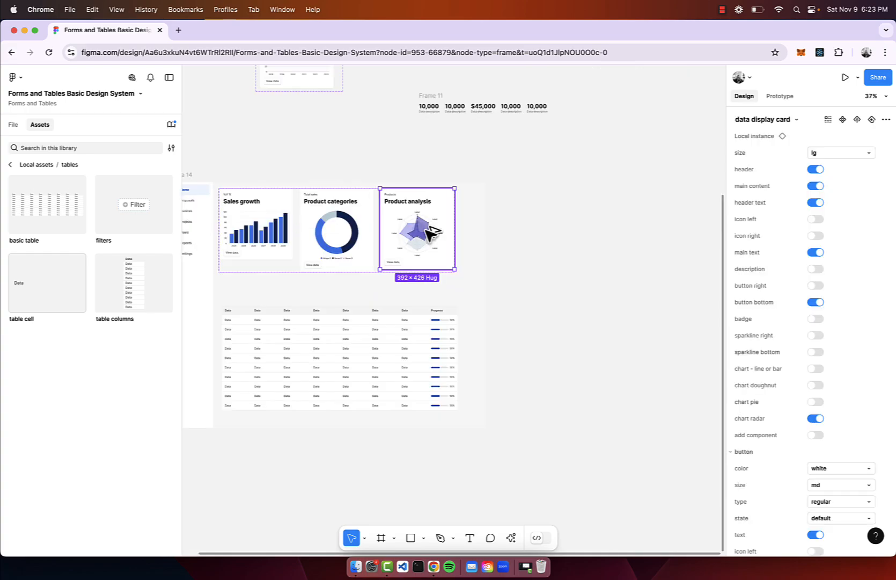
{"action": "left_click_drag", "start_coordinate": [427, 234], "coordinate": [600, 247]}
{"action": "key", "text": "shift+2"}
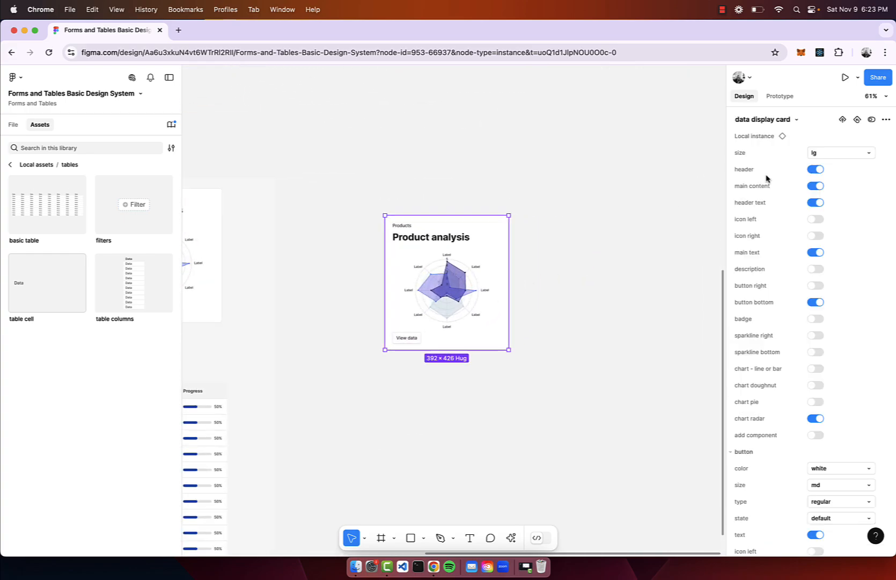
Set the copied card's size to sm and widen it to about 587.
{"action": "left_click", "coordinate": [848, 153]}
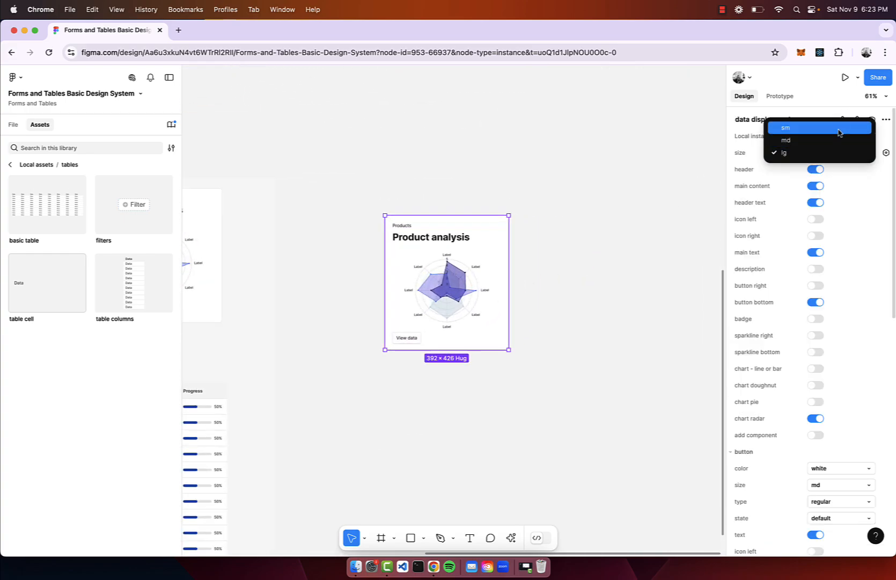
{"action": "left_click", "coordinate": [840, 128]}
{"action": "left_click", "coordinate": [596, 316]}
{"action": "left_click", "coordinate": [456, 288]}
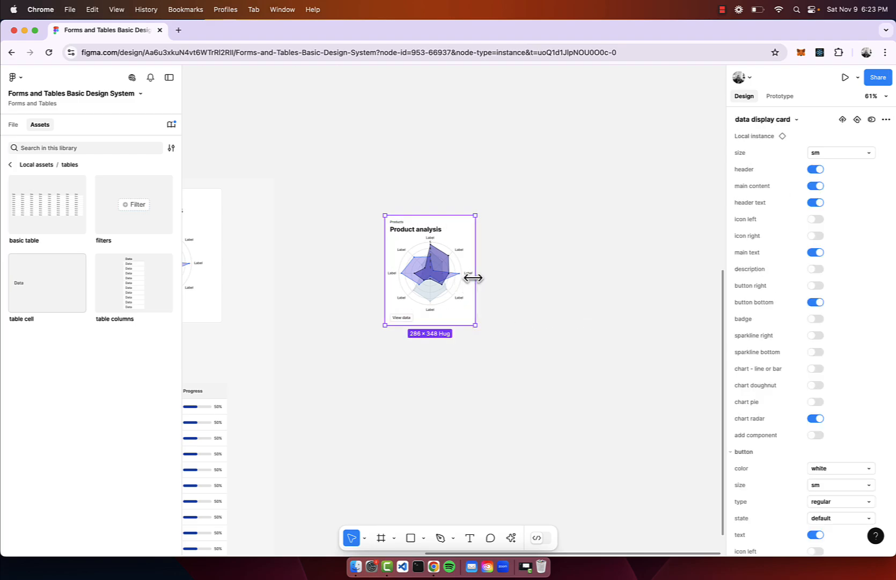
{"action": "left_click_drag", "start_coordinate": [473, 277], "coordinate": [572, 280]}
{"action": "scroll", "coordinate": [464, 271], "scroll_direction": "up", "scroll_amount": 3}
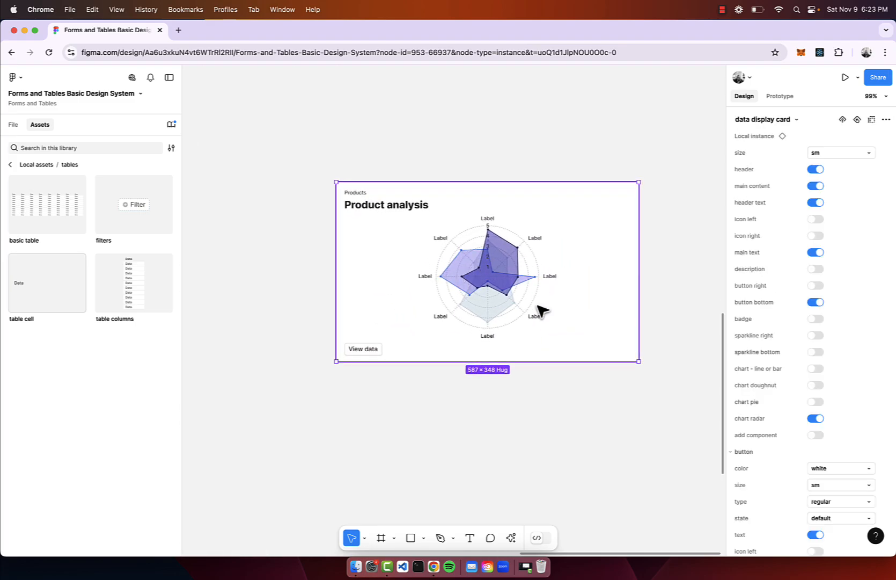
Turn off the copied card's radar chart and try out the pie and doughnut charts in it.
{"action": "left_click", "coordinate": [816, 402]}
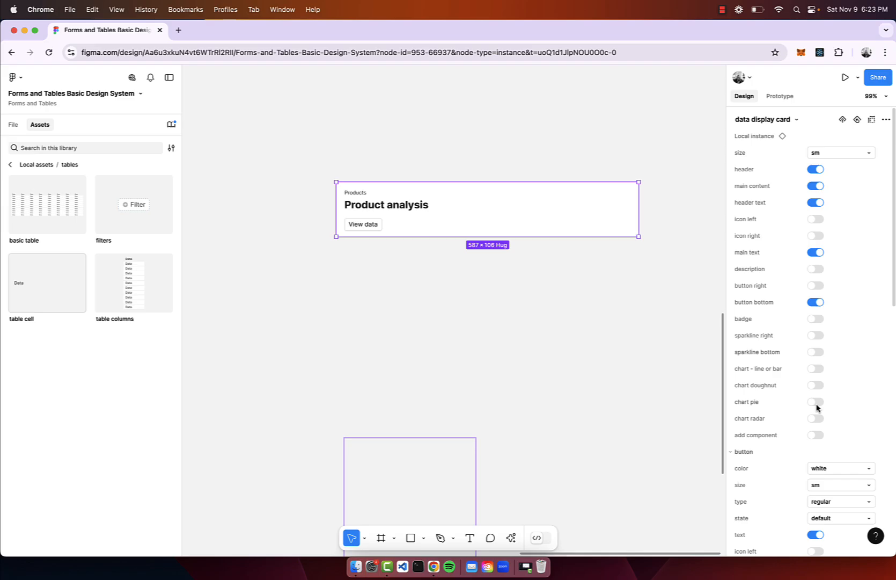
{"action": "left_click", "coordinate": [816, 402]}
{"action": "left_click", "coordinate": [815, 385]}
{"action": "left_click", "coordinate": [816, 384]}
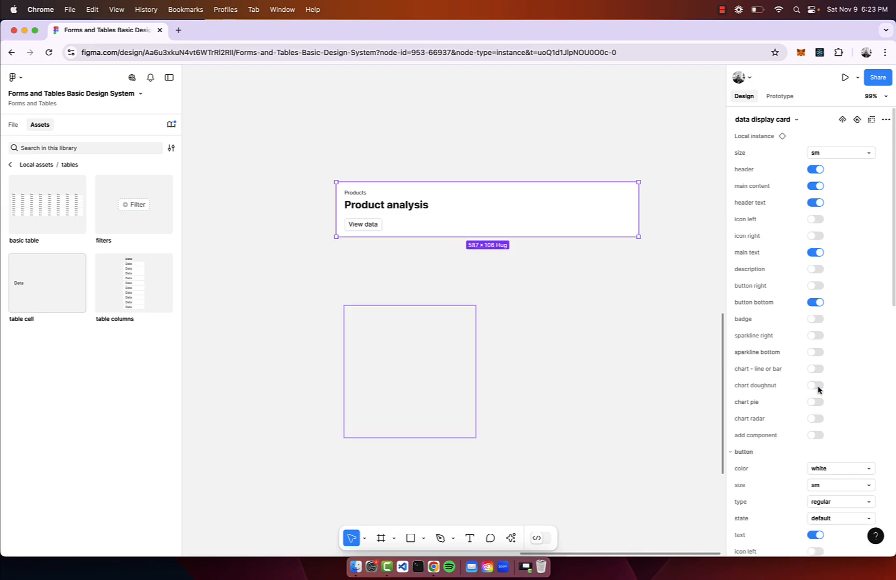
Turn on the line or bar chart in the copied card and narrow the card to about 541.
{"action": "left_click", "coordinate": [816, 368]}
{"action": "scroll", "coordinate": [487, 382], "scroll_direction": "down", "scroll_amount": 3}
{"action": "scroll", "coordinate": [488, 382], "scroll_direction": "down", "scroll_amount": 3}
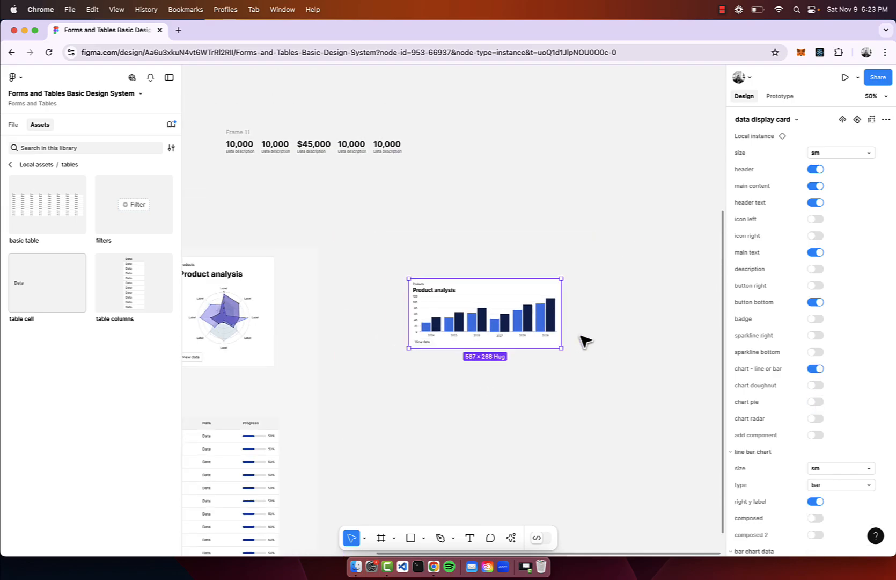
{"action": "scroll", "coordinate": [585, 339], "scroll_direction": "up", "scroll_amount": 3}
{"action": "left_click_drag", "start_coordinate": [607, 320], "coordinate": [531, 326]}
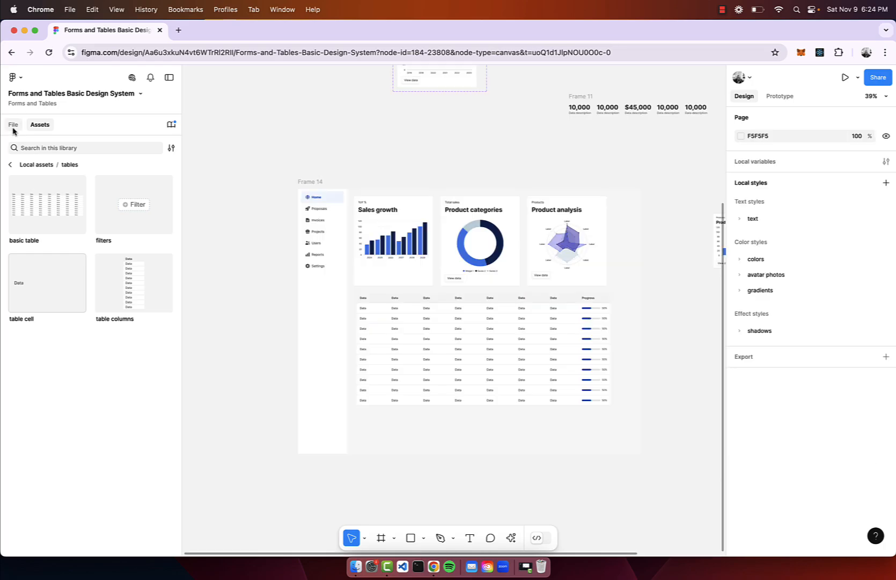
Open the data visualization (charts) page and look over the chart examples.
{"action": "left_click", "coordinate": [14, 127]}
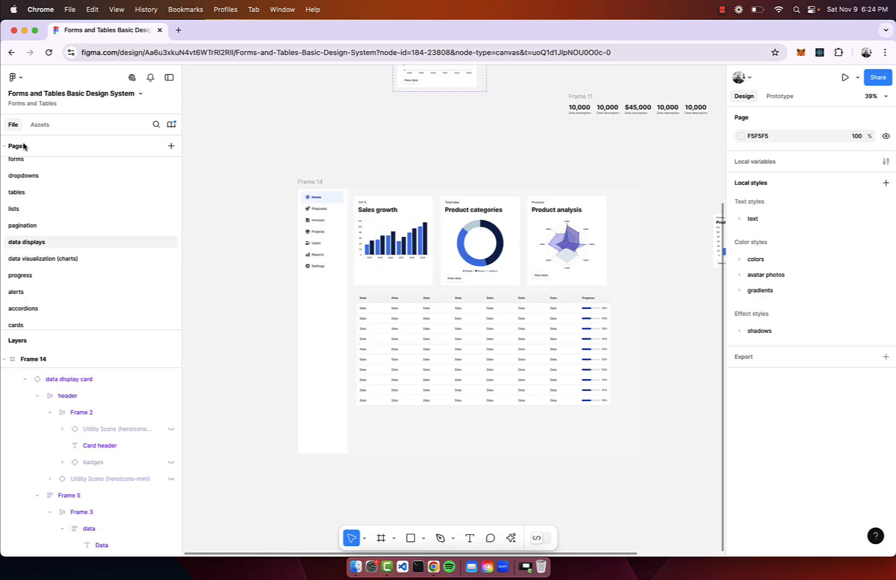
{"action": "left_click", "coordinate": [41, 259]}
{"action": "scroll", "coordinate": [455, 204], "scroll_direction": "down", "scroll_amount": 3}
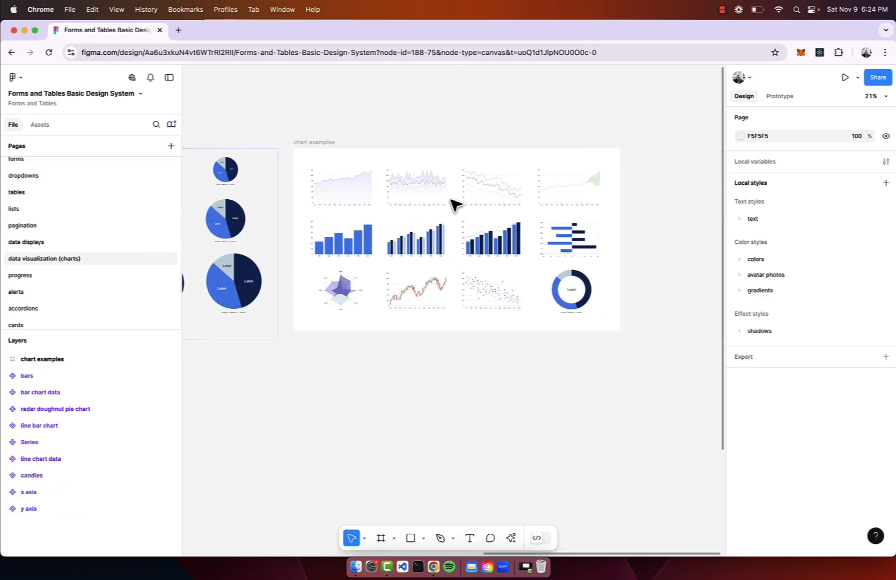